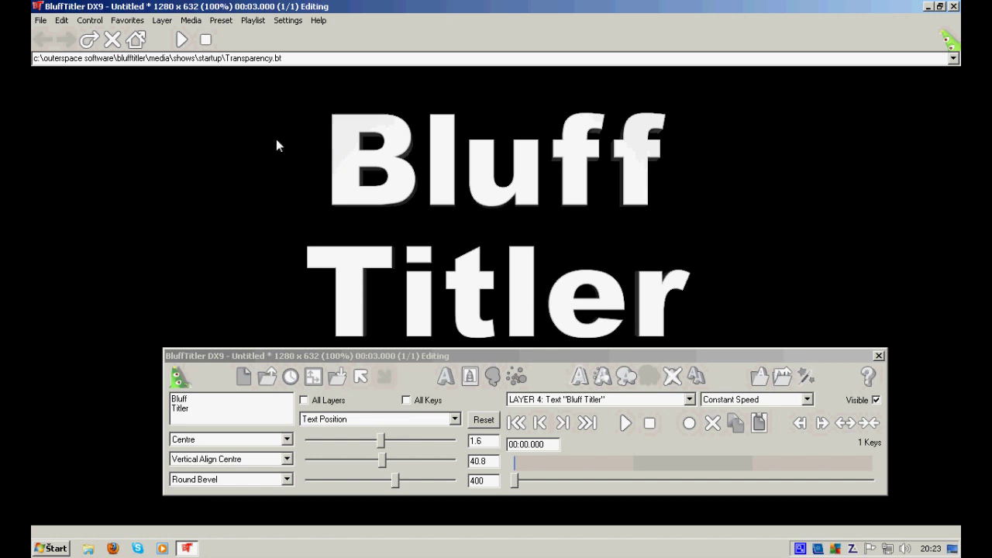
# Start a new default show, discarding unsaved changes to the old one.
pyautogui.click(40, 21)
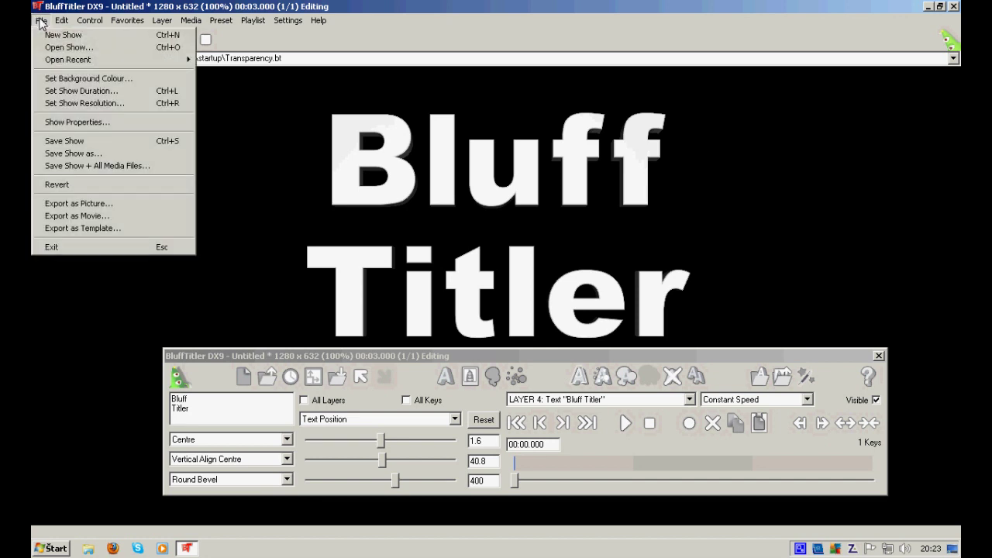
pyautogui.click(274, 119)
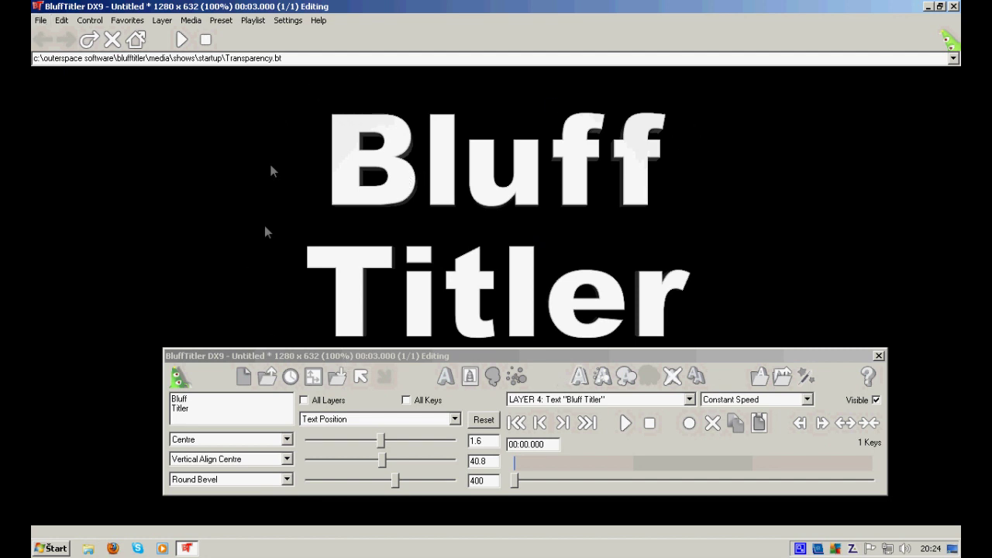
pyautogui.click(40, 20)
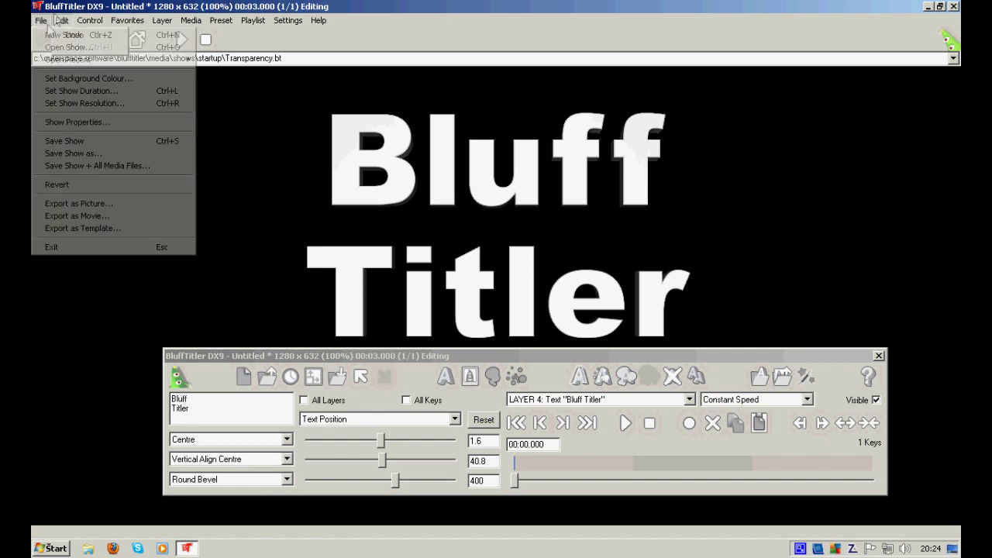
pyautogui.click(40, 20)
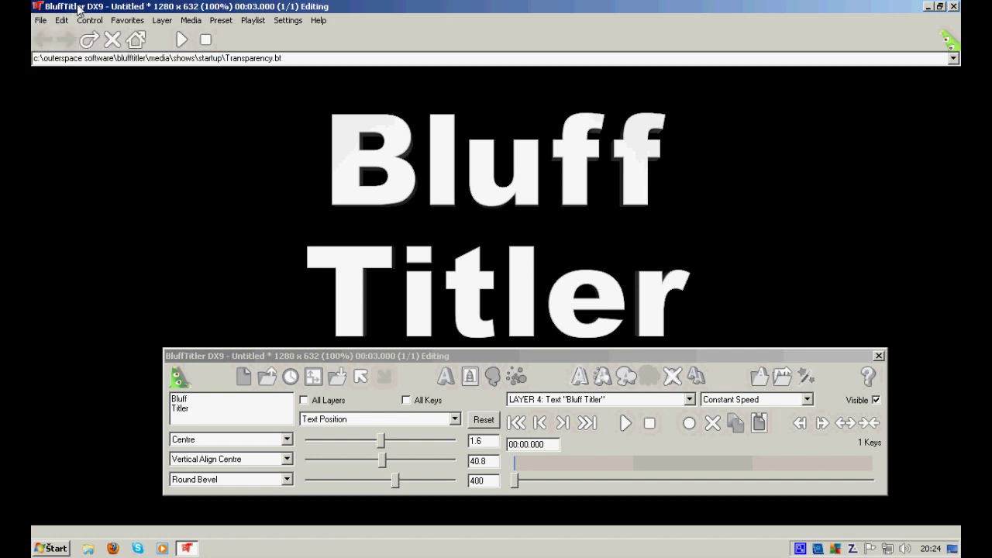
pyautogui.click(244, 380)
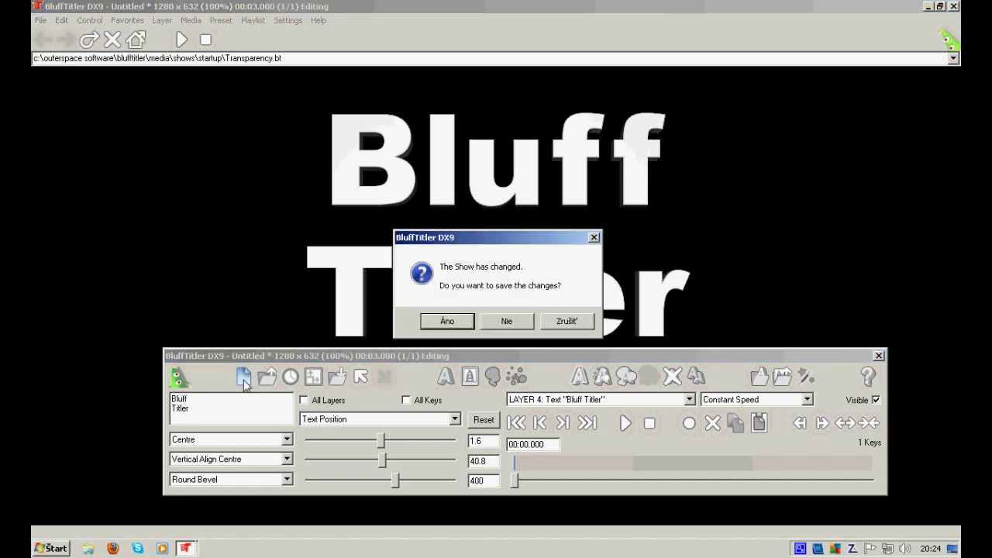
pyautogui.click(508, 321)
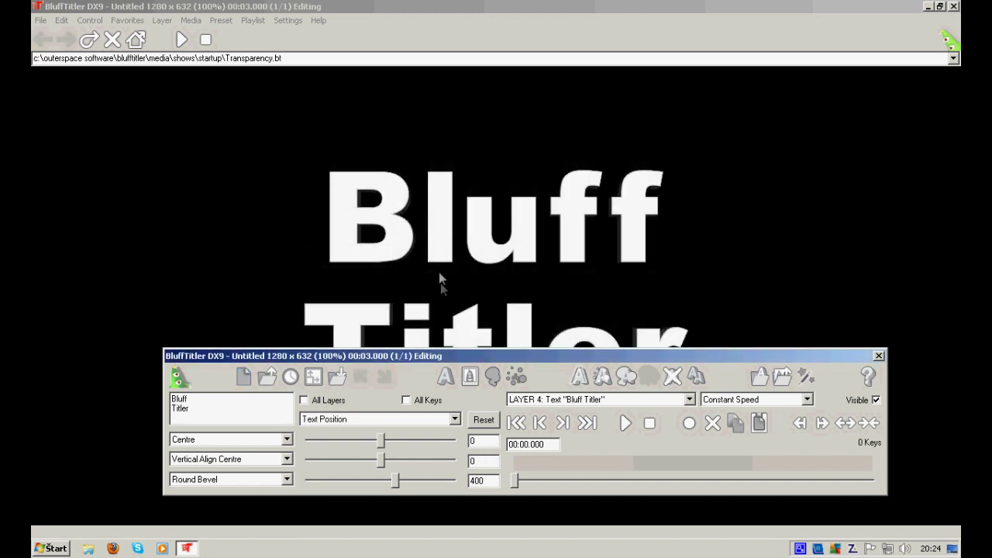
# Move the Bluff Titler text slightly down and left, then open the show resolution settings.
pyautogui.moveTo(451, 227); pyautogui.dragTo(448, 246)
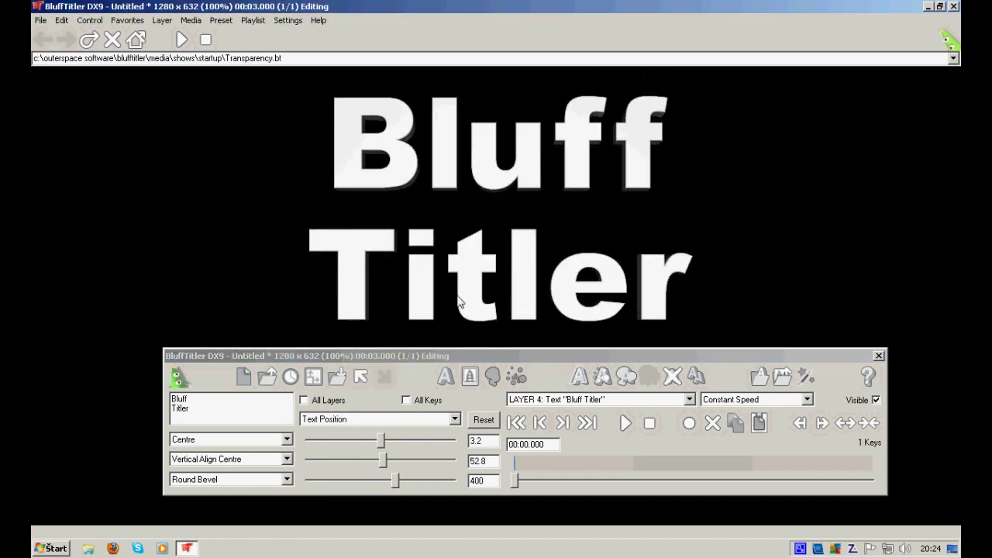
pyautogui.click(39, 24)
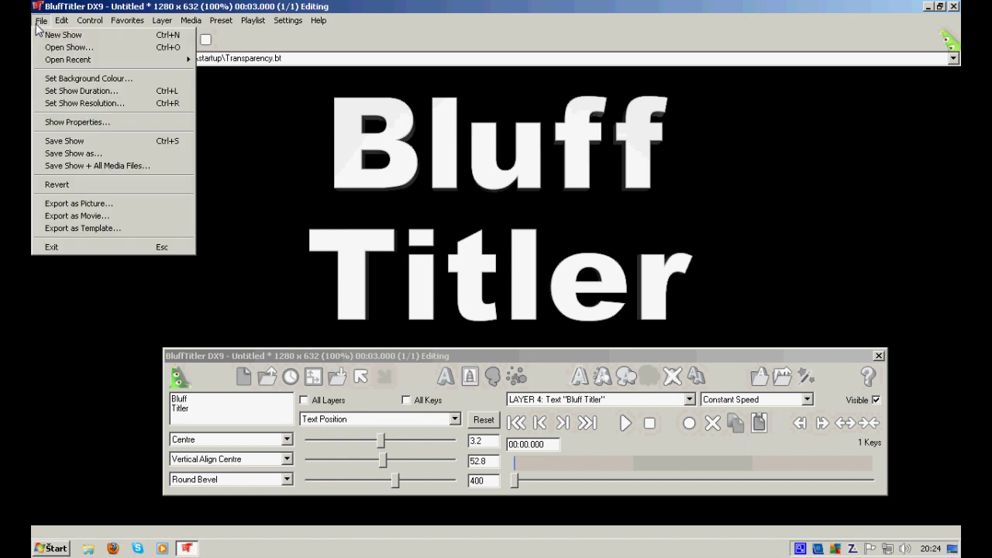
pyautogui.click(66, 106)
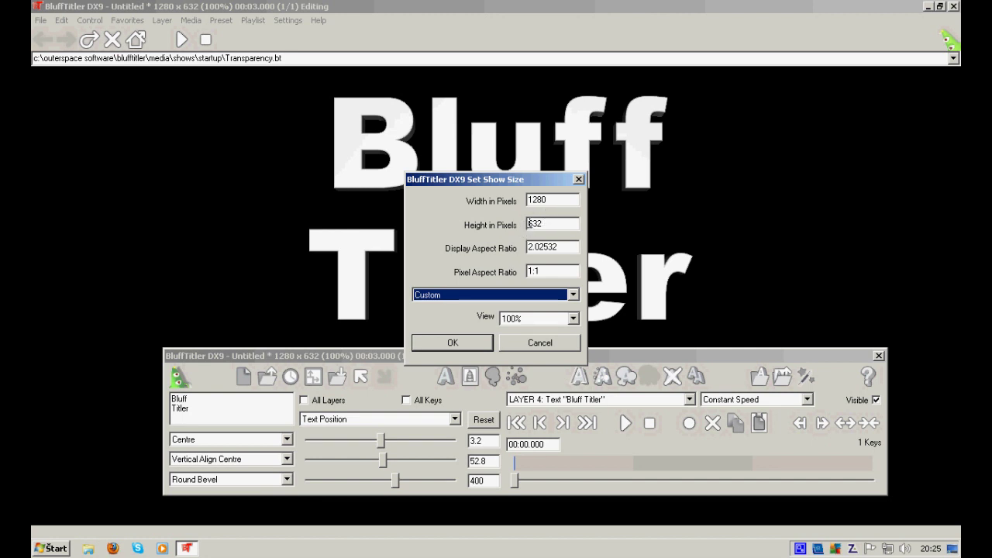
# Select the 632 height and 1280 width values in the Set Show Size dialog.
pyautogui.doubleClick(528, 224)
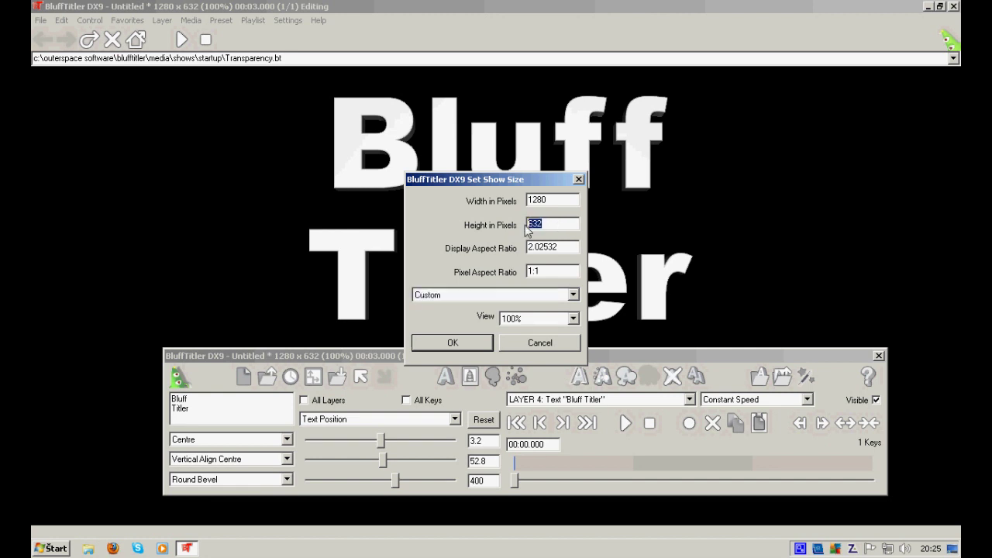
pyautogui.click(548, 200)
pyautogui.moveTo(551, 201); pyautogui.dragTo(505, 208)
# Choose the Computer 4:3 - 640 x 480 show size preset.
pyautogui.click(556, 224)
pyautogui.click(572, 295)
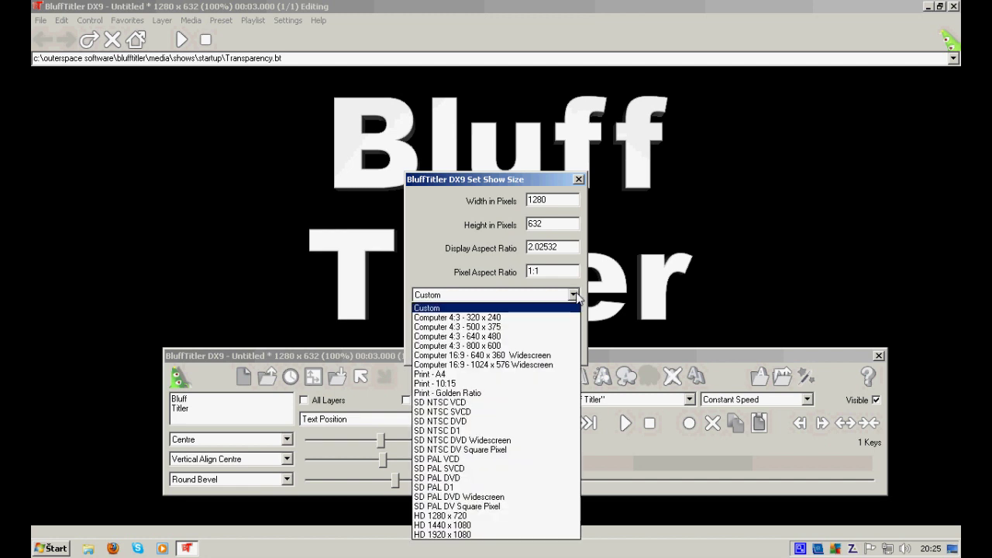
pyautogui.click(547, 338)
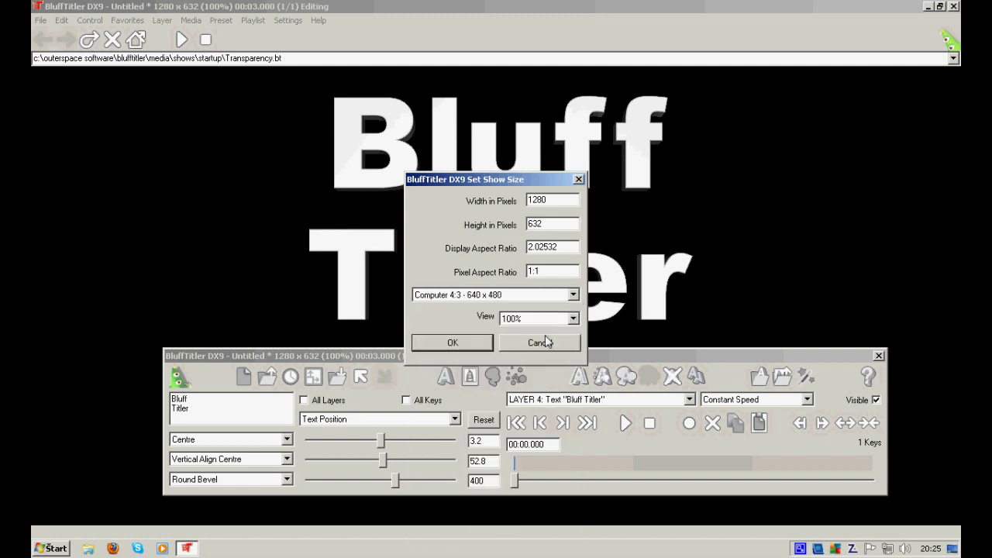
pyautogui.click(578, 296)
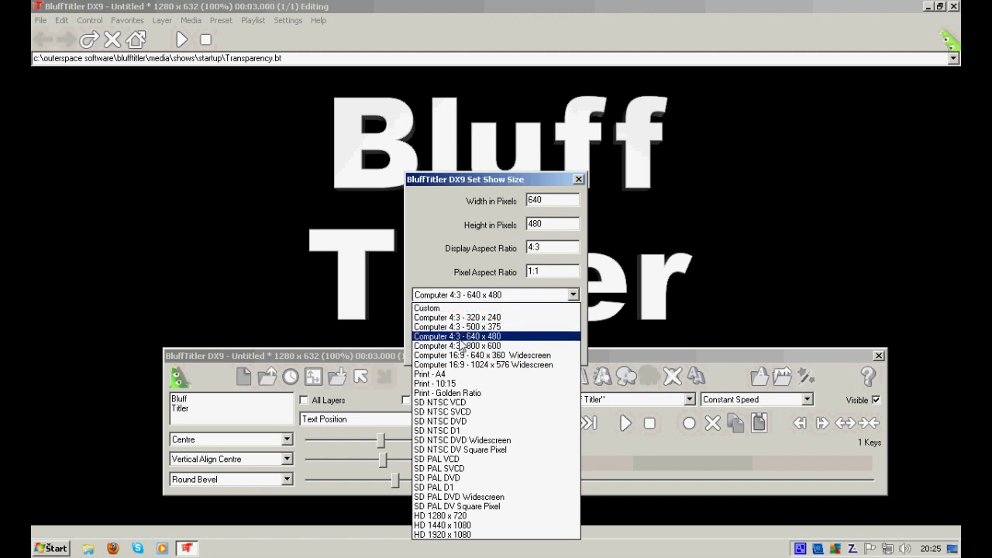
pyautogui.click(461, 226)
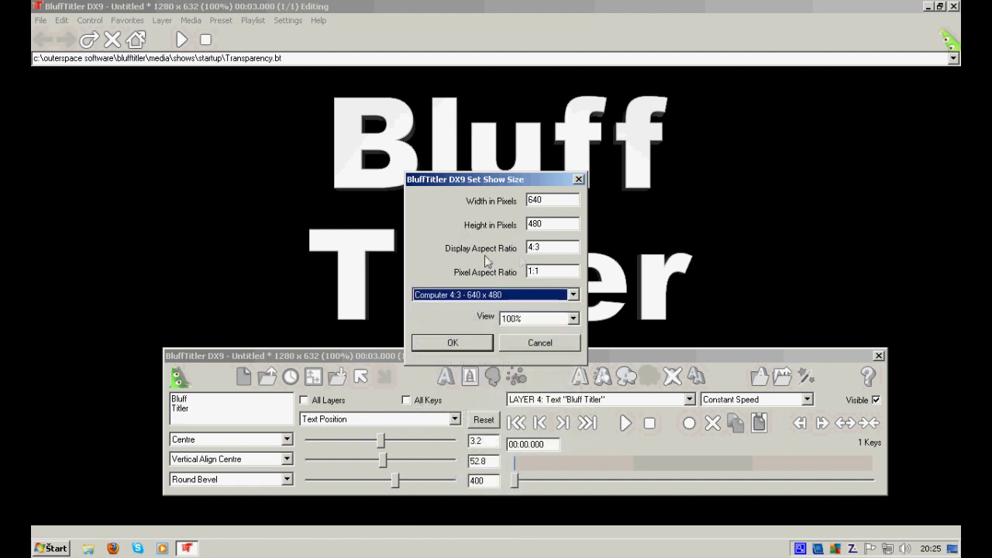
# Inspect the 4:3 aspect ratio value, then cancel, keeping the show at 1280 × 632.
pyautogui.click(532, 248)
pyautogui.doubleClick(535, 247)
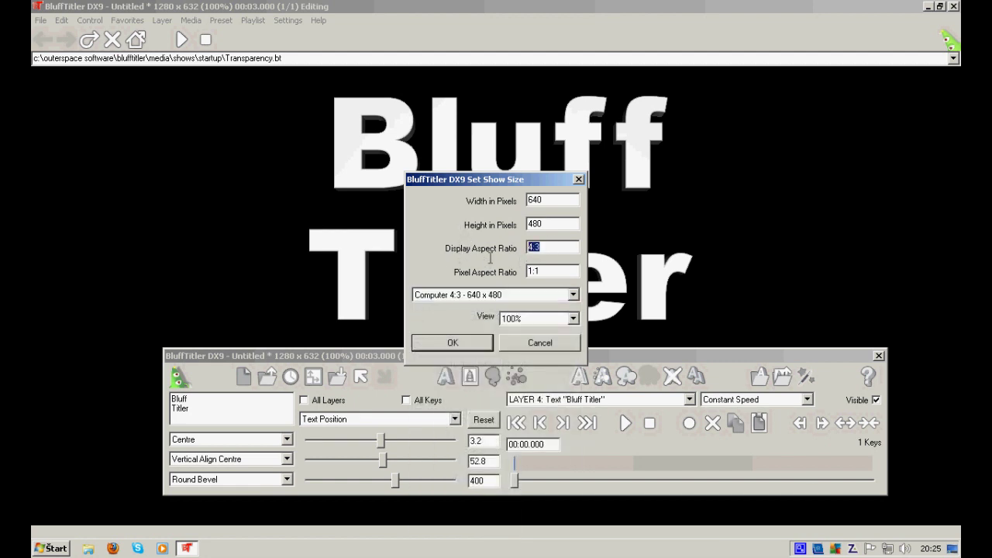
pyautogui.doubleClick(545, 248)
pyautogui.click(545, 247)
pyautogui.press('Home')
pyautogui.hotkey('shift', 'Right')
pyautogui.click(544, 247)
pyautogui.click(512, 294)
pyautogui.click(512, 305)
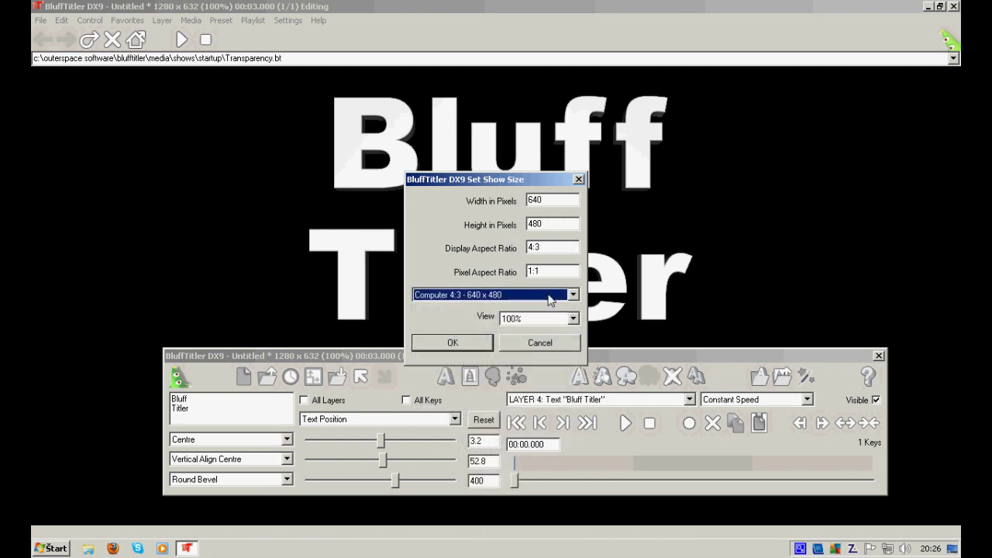
pyautogui.click(543, 342)
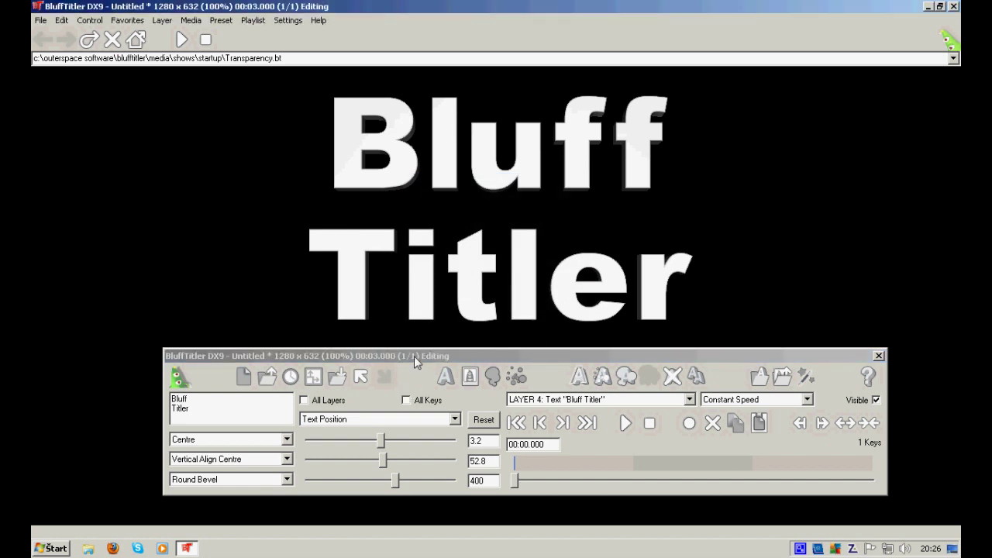
pyautogui.click(555, 400)
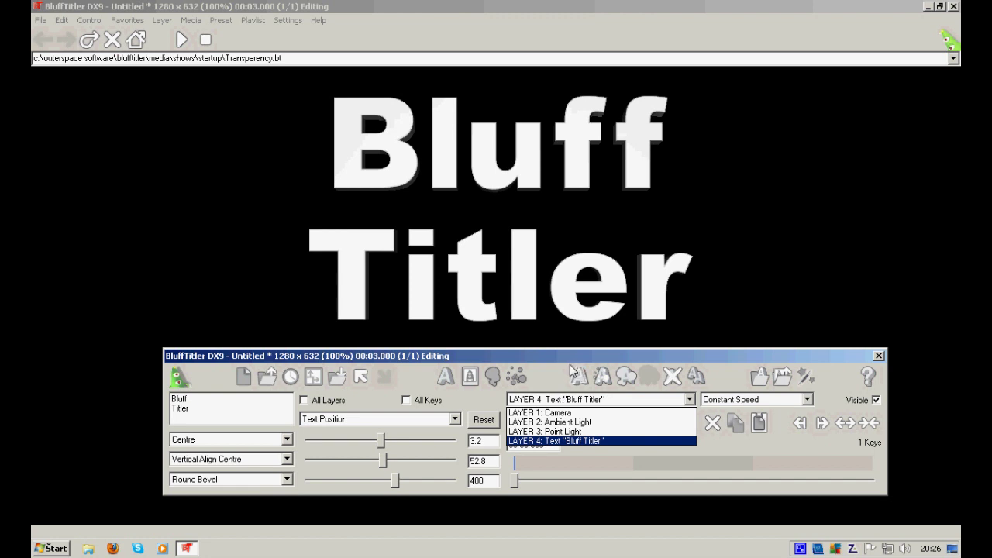
pyautogui.click(571, 369)
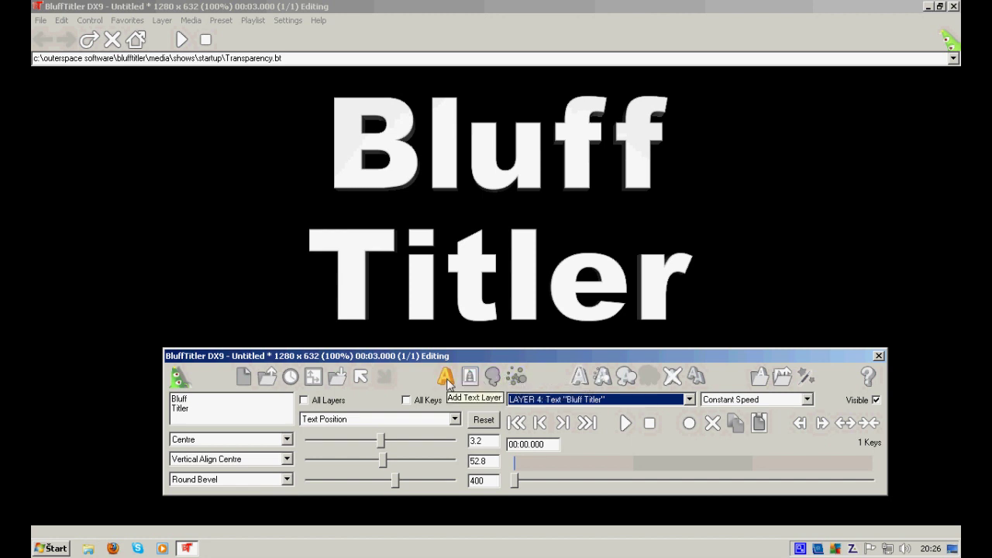
pyautogui.click(578, 399)
pyautogui.click(597, 400)
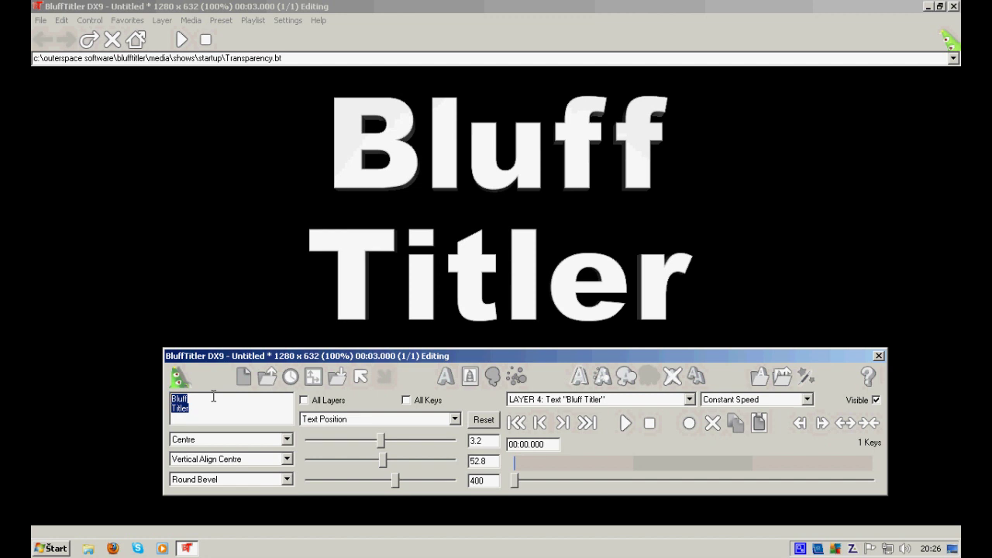
# Try the title words LOL, Joker and Batman, erasing each one.
pyautogui.write('LOL')
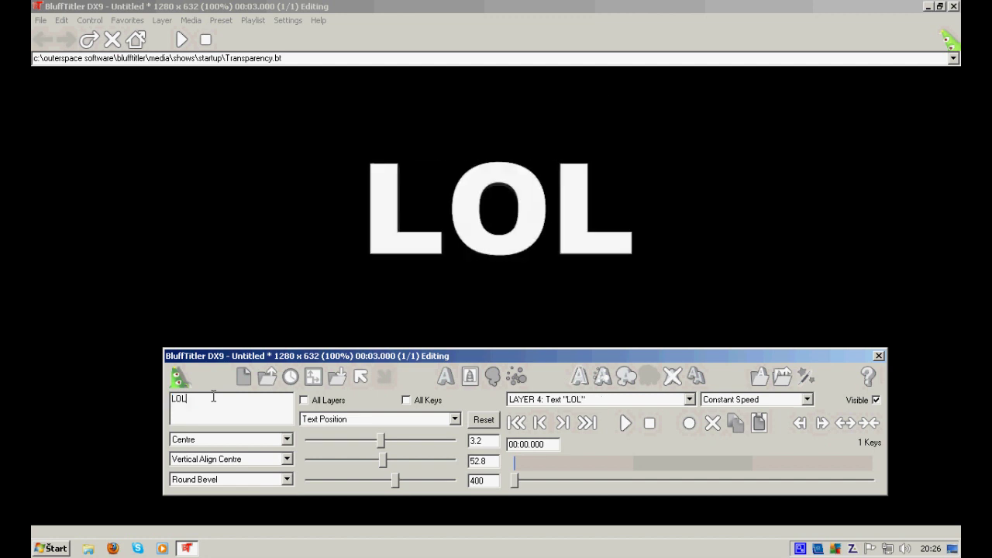
pyautogui.press('BackSpace')
pyautogui.press('BackSpace')
pyautogui.press('BackSpace')
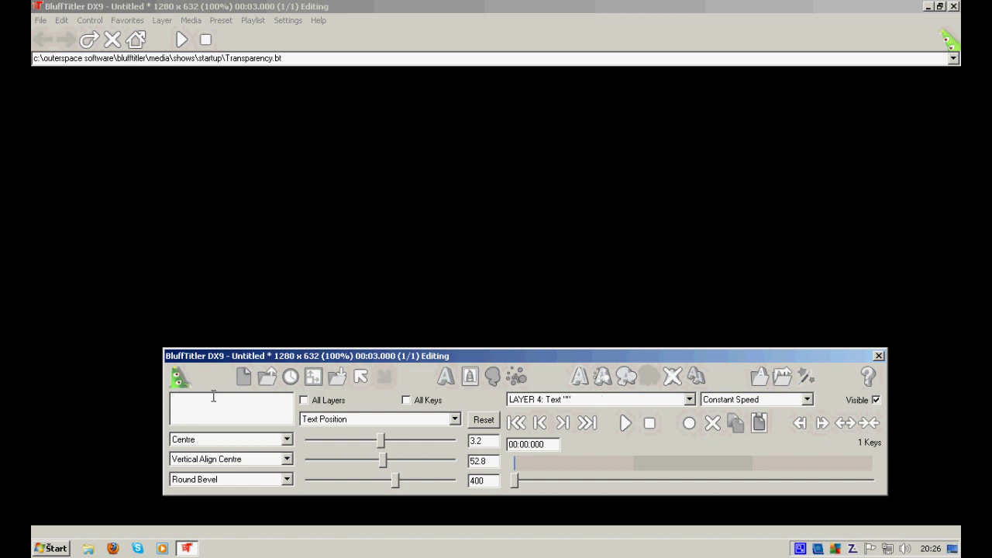
pyautogui.write('Joker')
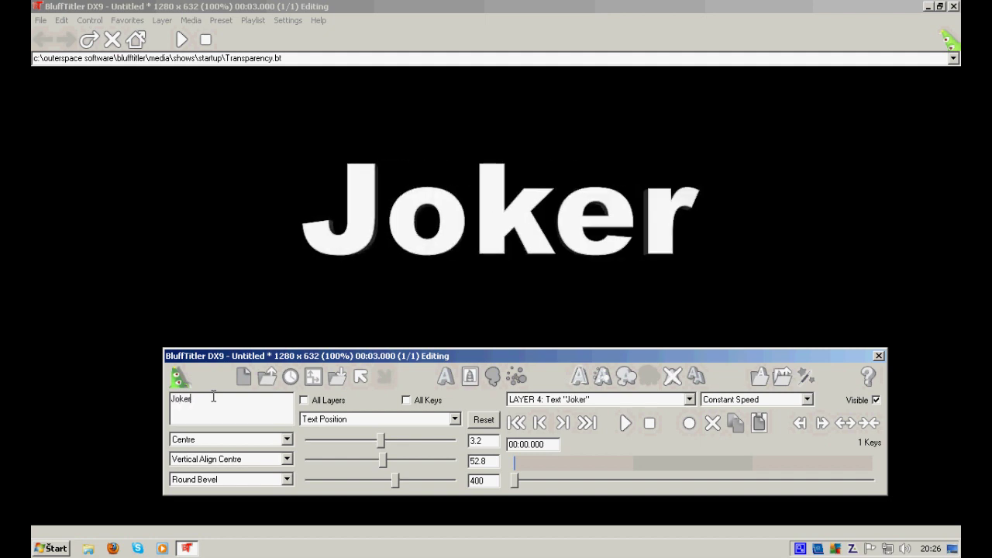
pyautogui.press('BackSpace')
pyautogui.press('BackSpace')
pyautogui.press('BackSpace')
pyautogui.press('BackSpace')
pyautogui.press('BackSpace')
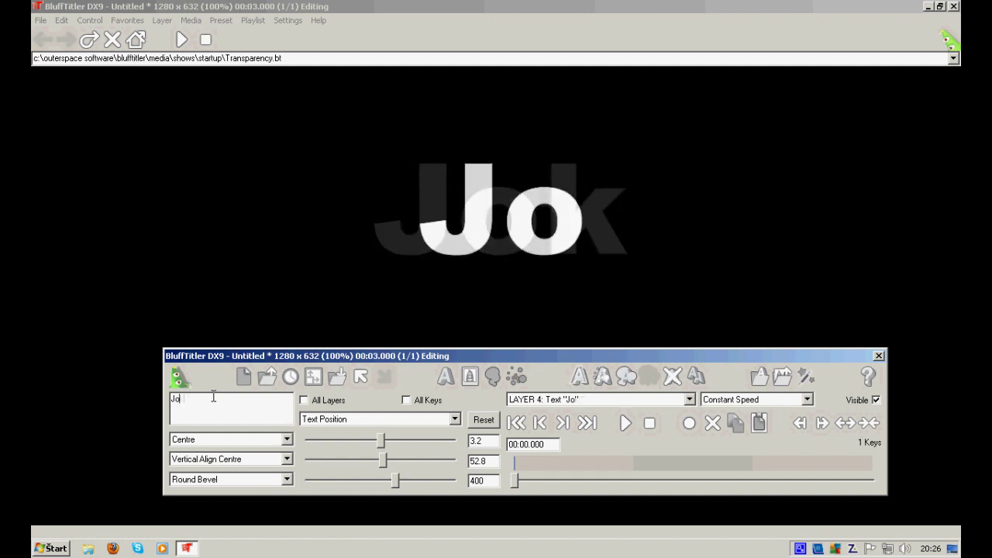
pyautogui.write('Batman')
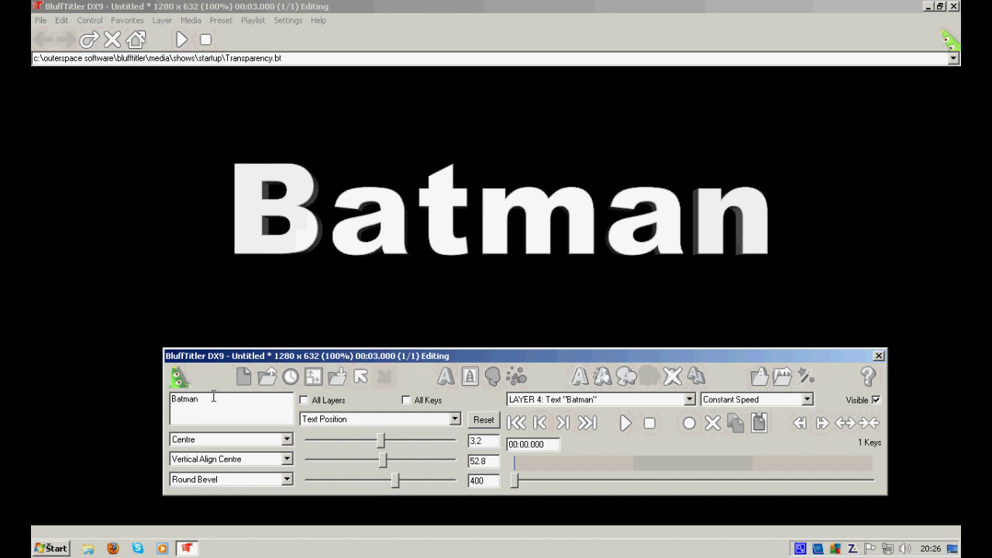
pyautogui.press('BackSpace')
pyautogui.press('BackSpace')
pyautogui.press('BackSpace')
pyautogui.press('BackSpace')
pyautogui.press('BackSpace')
pyautogui.press('BackSpace')
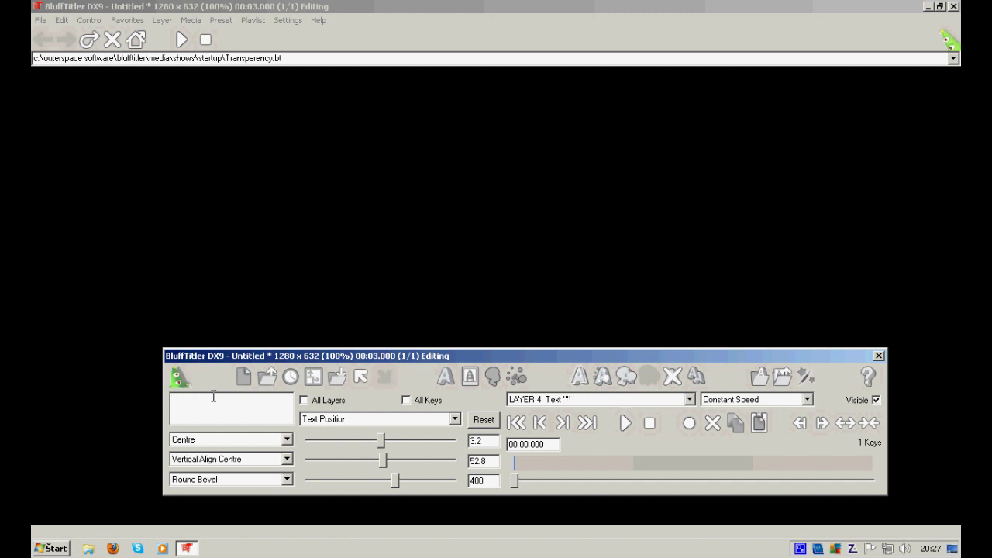
# Make the title read TheMightyLukas and shift it to position -4.8, 57.6.
pyautogui.write('Them')
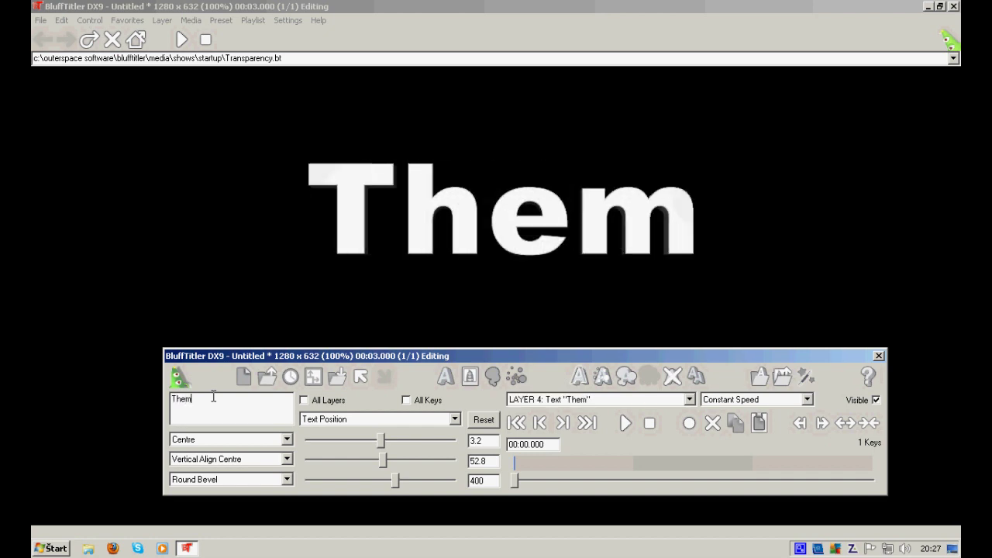
pyautogui.press('BackSpace')
pyautogui.write('Mighty')
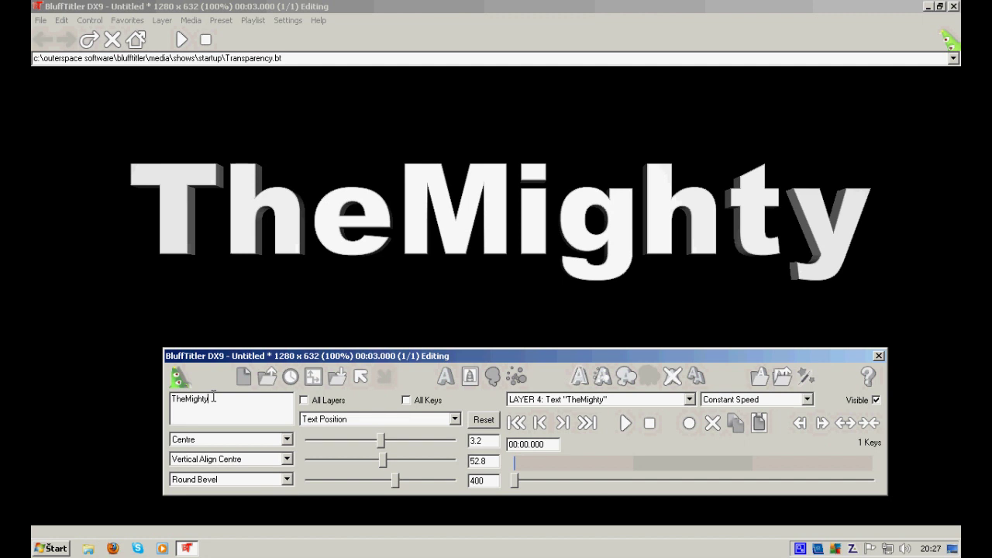
pyautogui.write('Lukas')
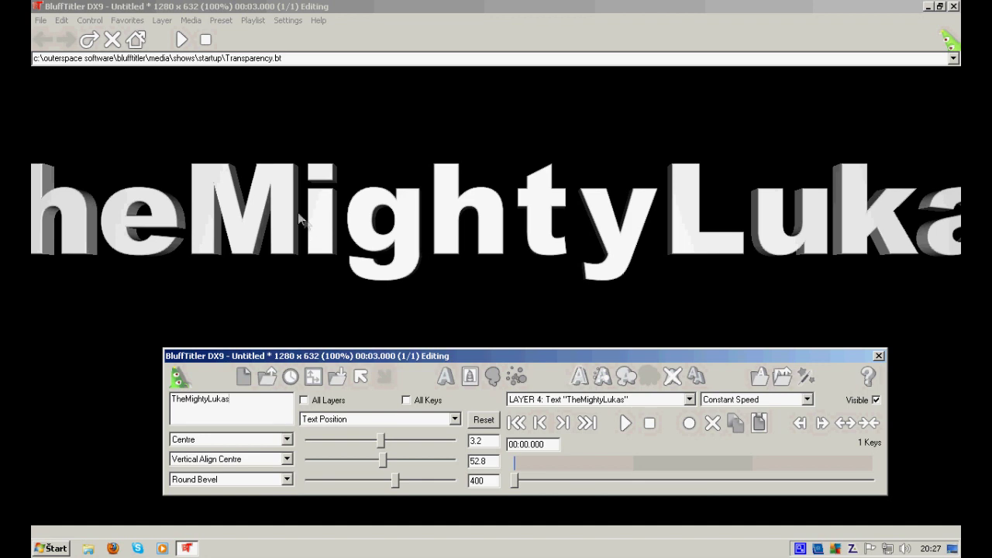
pyautogui.moveTo(299, 211); pyautogui.dragTo(458, 222)
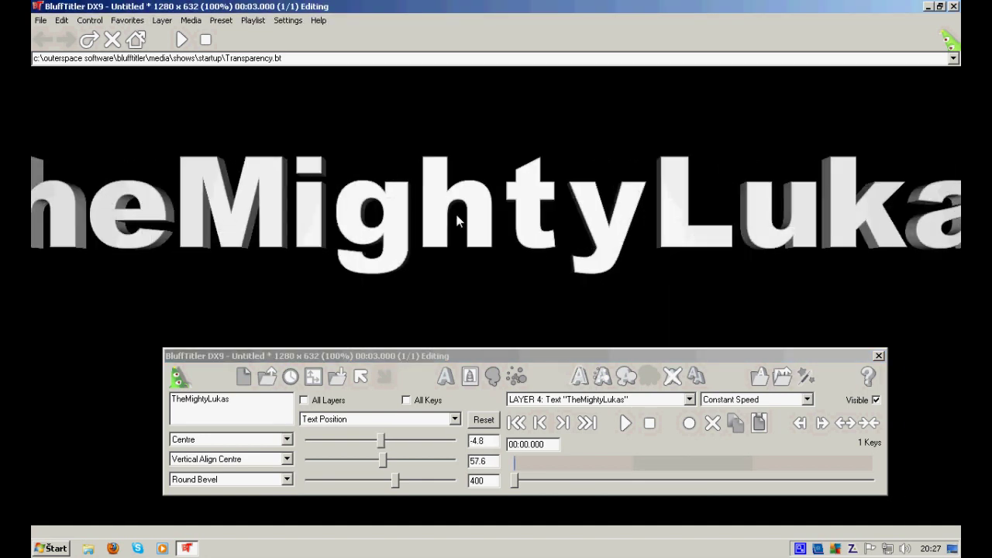
pyautogui.click(471, 378)
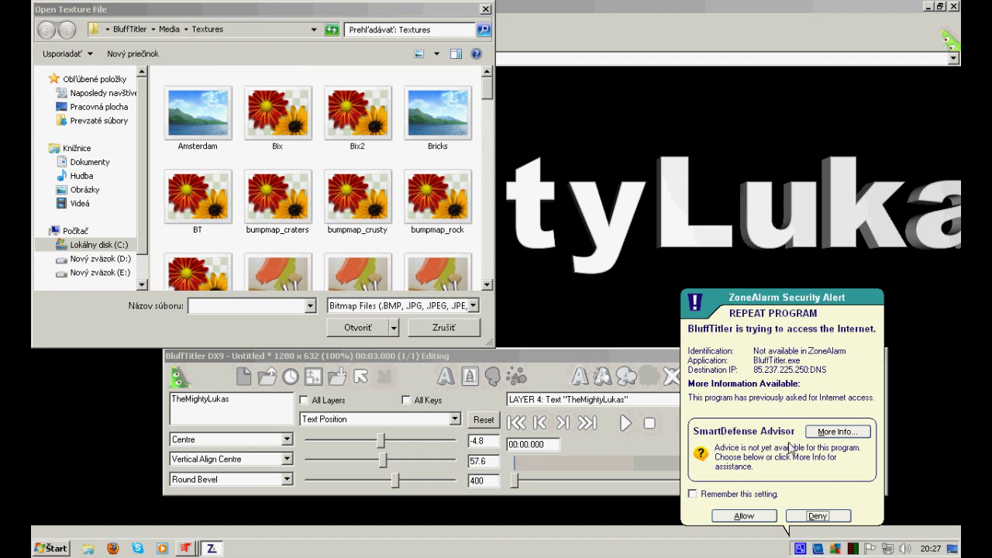
pyautogui.click(818, 516)
pyautogui.moveTo(491, 93); pyautogui.dragTo(491, 147)
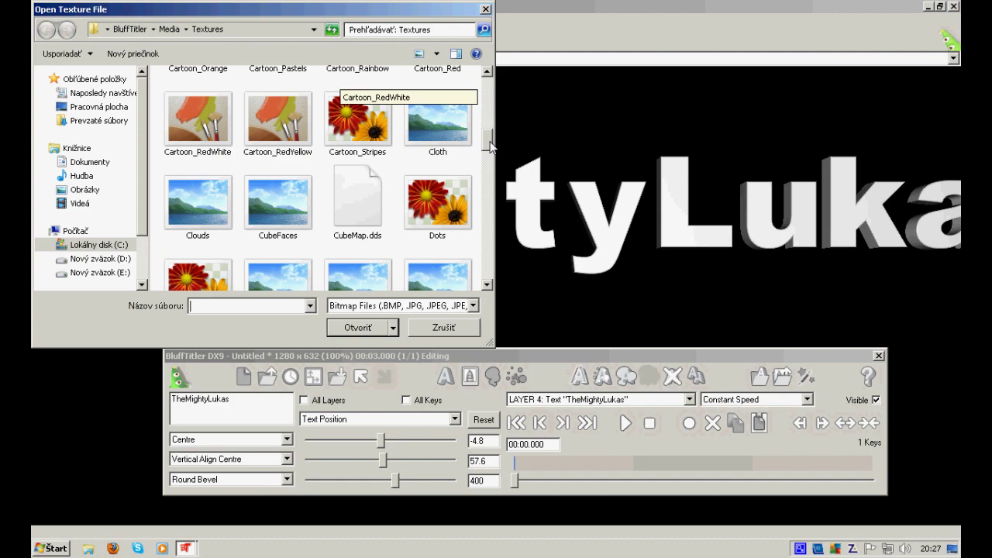
pyautogui.click(375, 329)
pyautogui.moveTo(477, 248)
pyautogui.mouseDown()
pyautogui.moveTo(526, 238)
pyautogui.moveTo(439, 273)
pyautogui.moveTo(432, 322)
pyautogui.moveTo(454, 244)
pyautogui.moveTo(470, 258)
pyautogui.moveTo(494, 256)
pyautogui.moveTo(475, 260)
pyautogui.mouseUp()
pyautogui.click(585, 405)
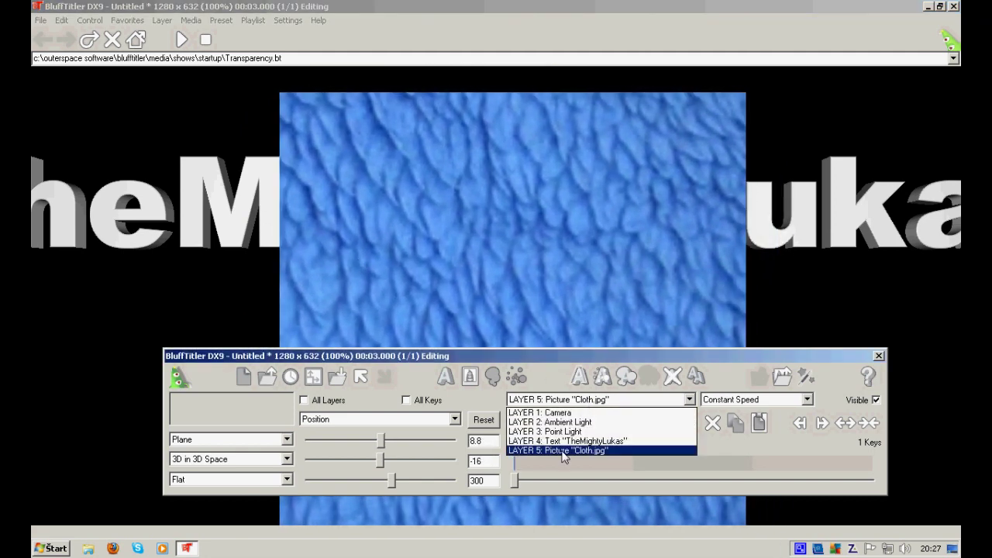
pyautogui.click(565, 450)
pyautogui.click(564, 405)
pyautogui.click(562, 440)
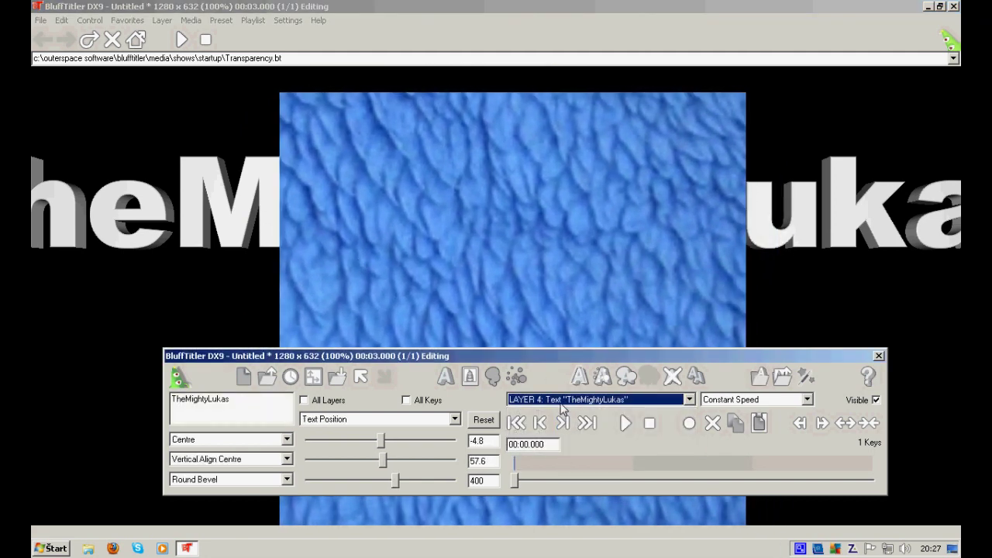
pyautogui.click(564, 400)
pyautogui.click(562, 449)
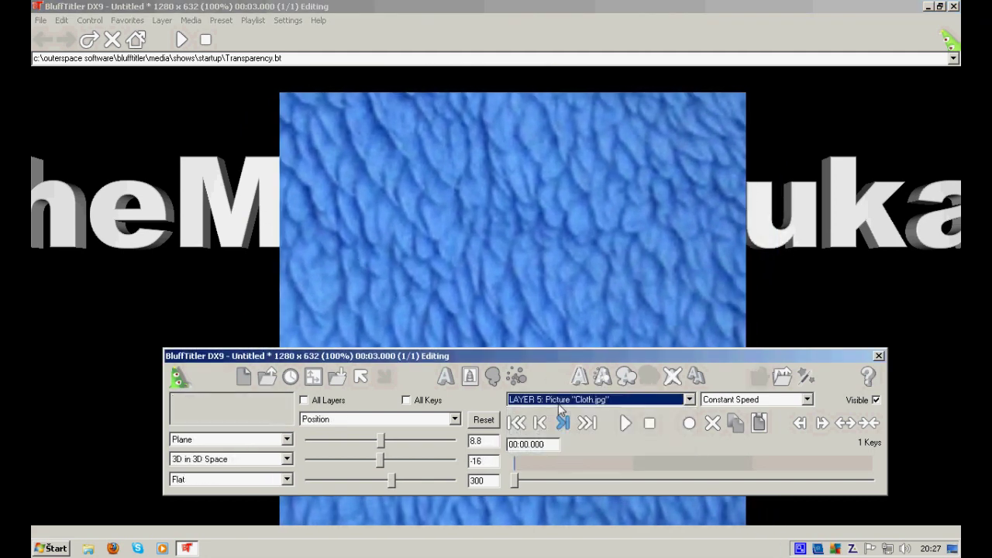
pyautogui.click(673, 377)
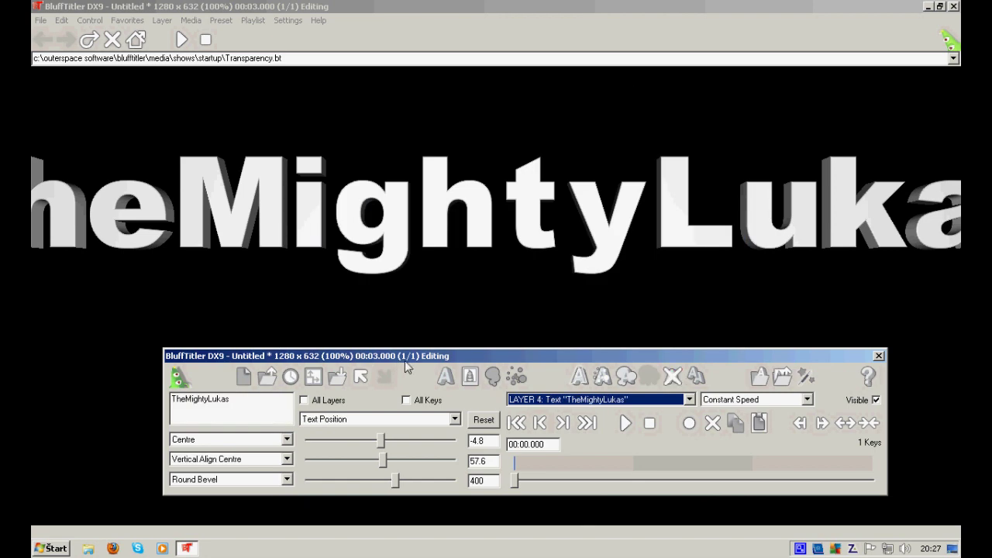
pyautogui.click(474, 379)
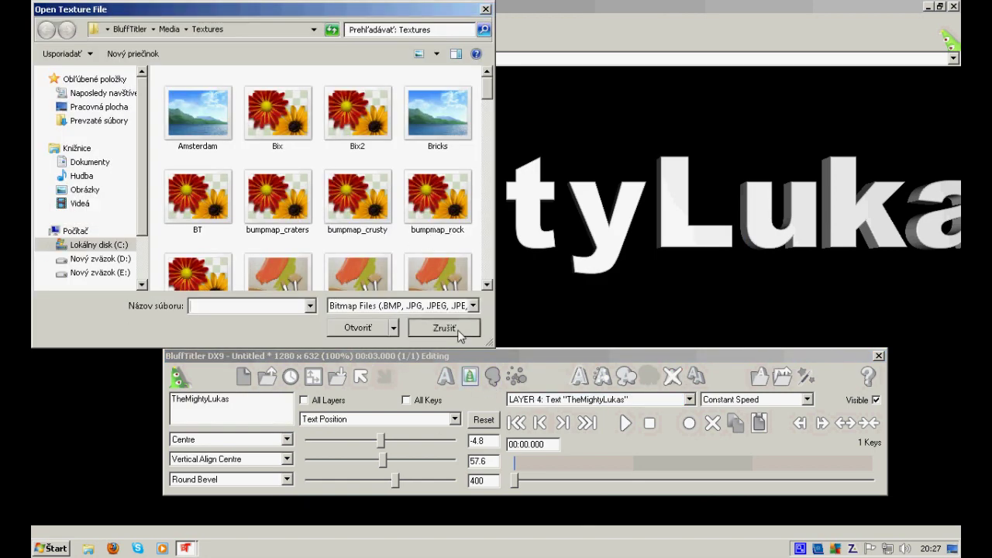
pyautogui.click(444, 328)
pyautogui.click(589, 399)
pyautogui.click(551, 430)
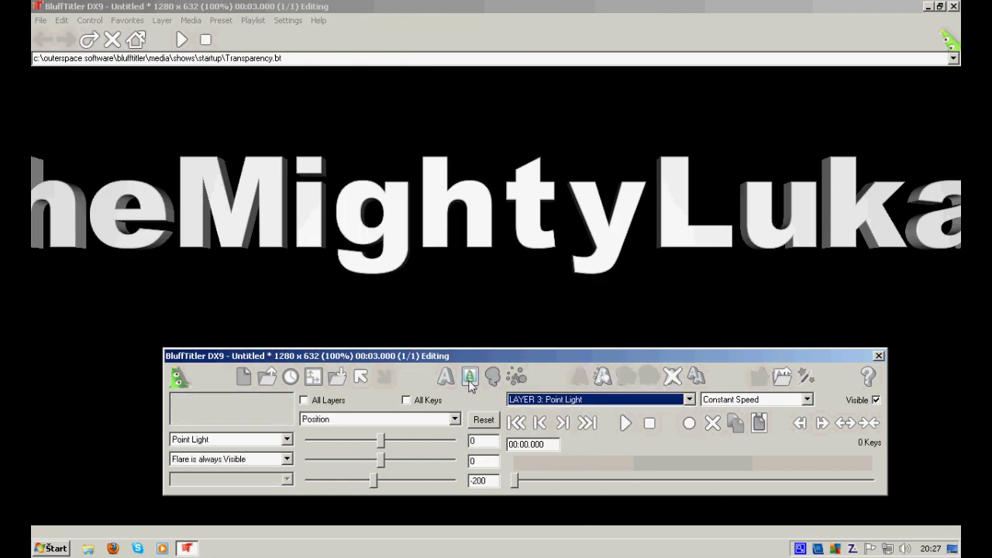
pyautogui.click(469, 379)
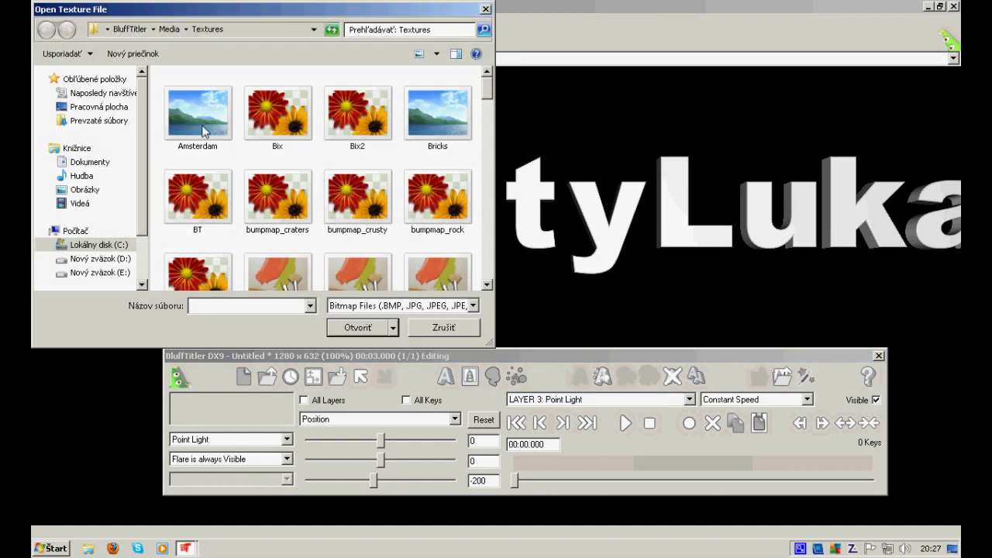
pyautogui.click(356, 328)
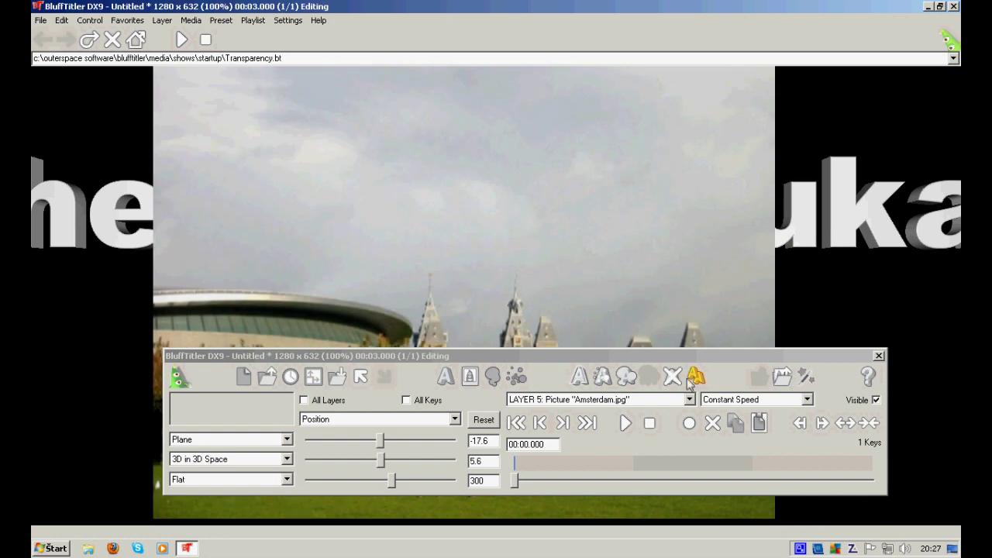
pyautogui.click(674, 379)
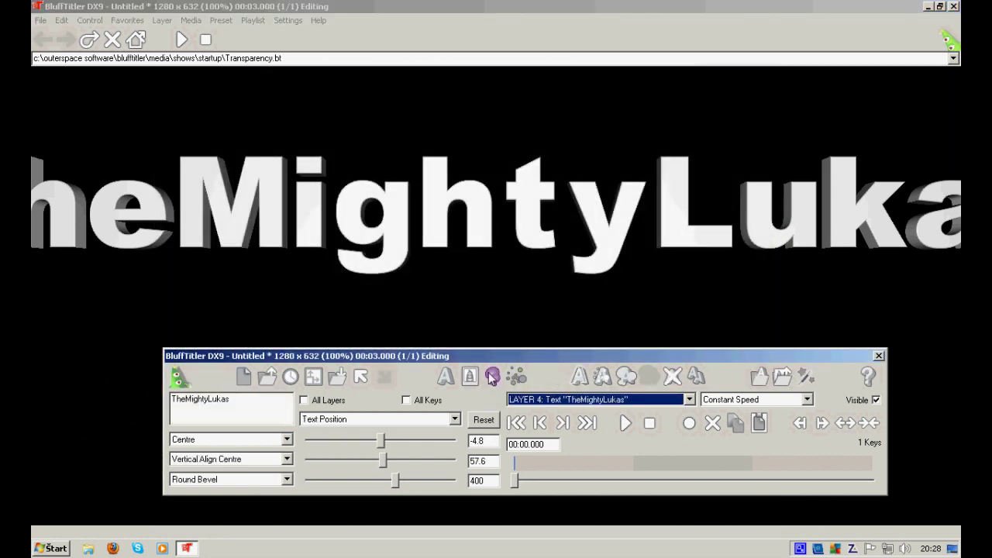
# Add a plasma layer using the Tunnel preset.
pyautogui.click(492, 377)
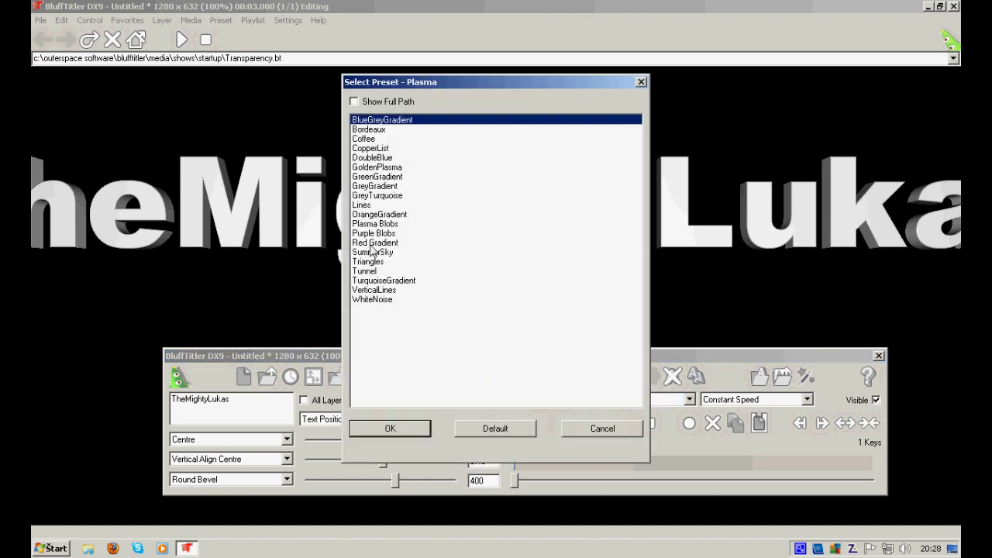
pyautogui.click(384, 187)
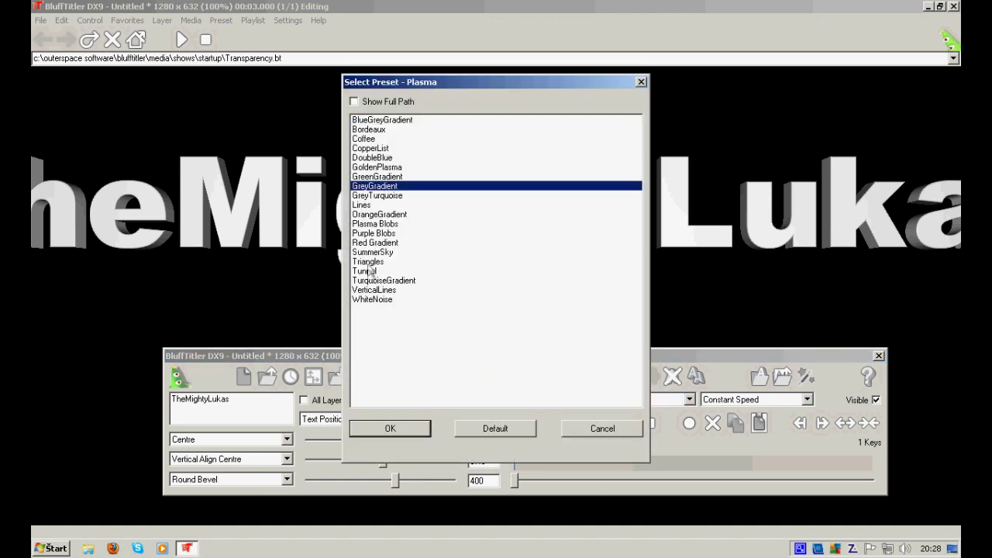
pyautogui.click(369, 272)
pyautogui.click(423, 431)
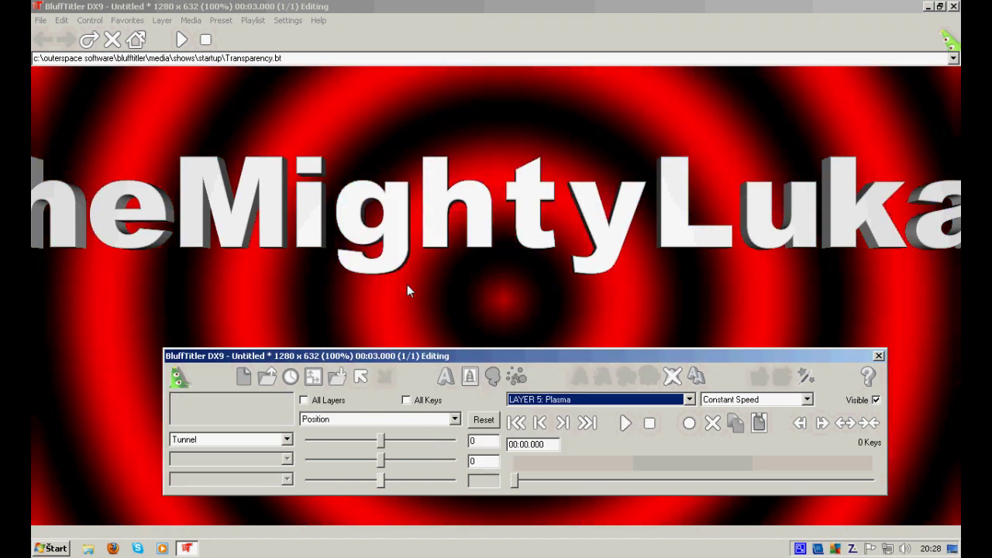
pyautogui.moveTo(446, 286); pyautogui.dragTo(444, 286)
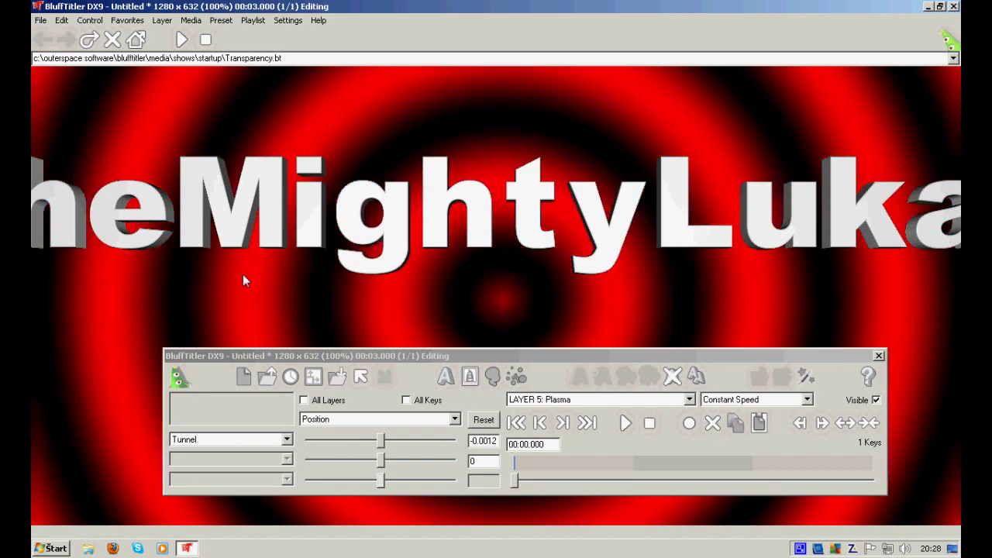
# Set the tunnel's 1st and 2nd Colours to red and black and its Density to 7.
pyautogui.click(347, 420)
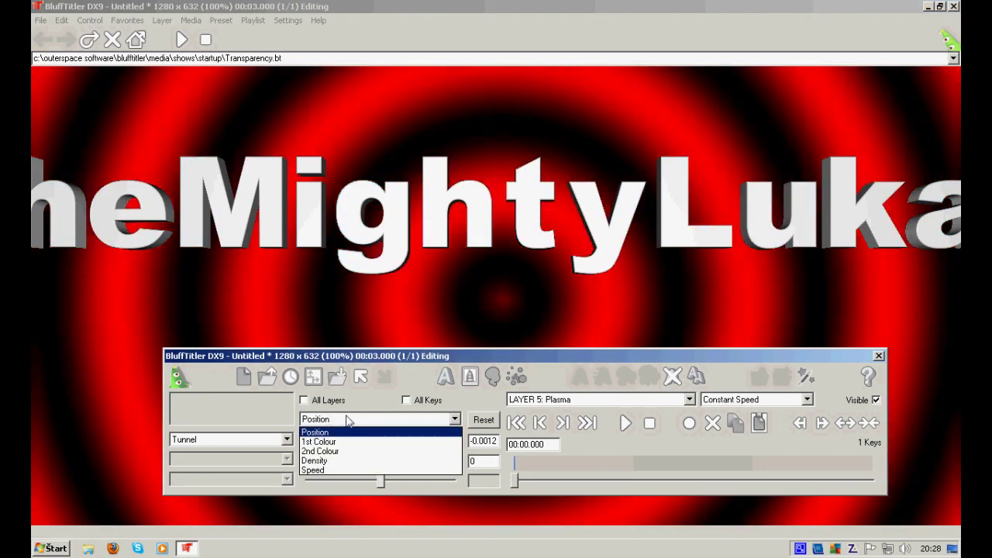
pyautogui.click(354, 442)
pyautogui.moveTo(450, 439); pyautogui.dragTo(432, 448)
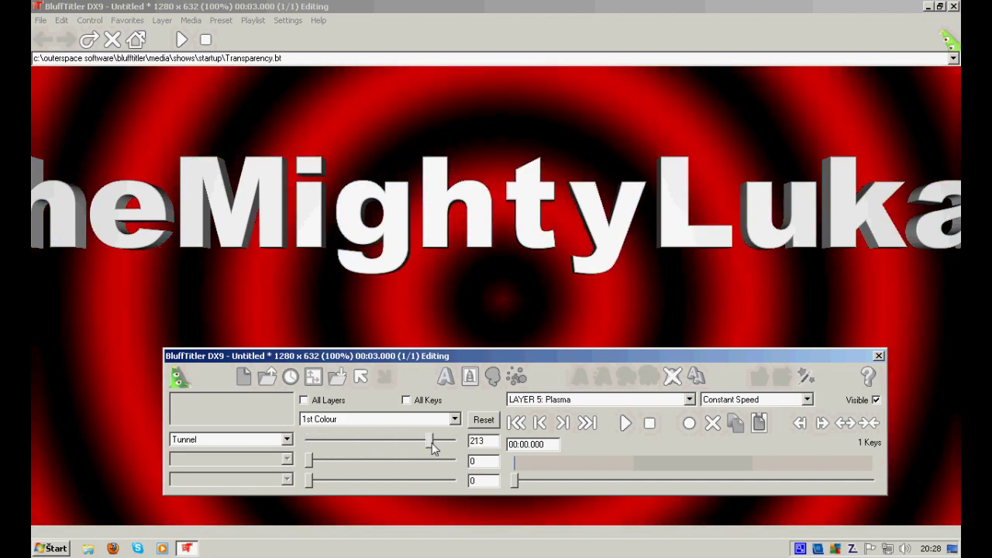
pyautogui.click(456, 420)
pyautogui.click(318, 448)
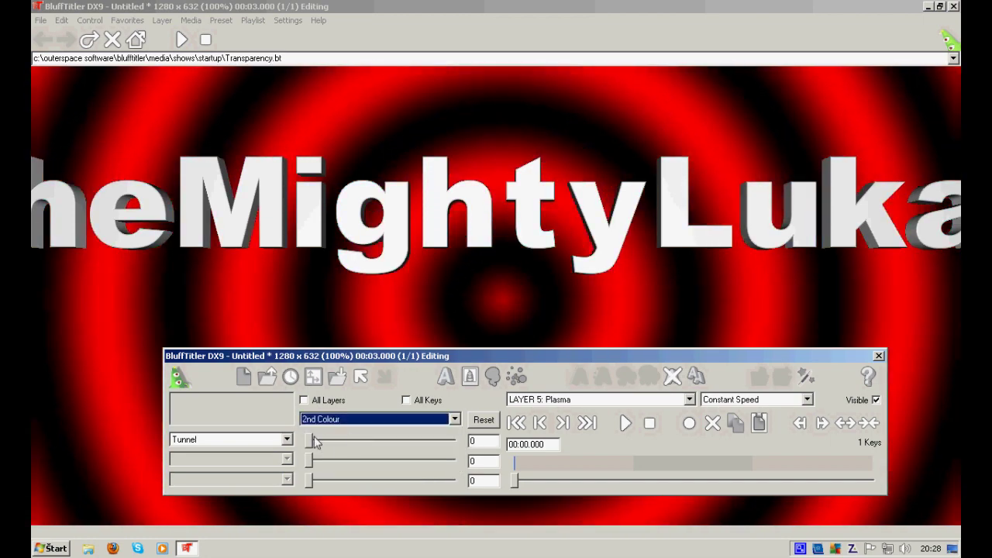
pyautogui.moveTo(314, 442)
pyautogui.mouseDown()
pyautogui.moveTo(415, 442)
pyautogui.moveTo(342, 448)
pyautogui.moveTo(455, 460)
pyautogui.moveTo(309, 460)
pyautogui.mouseUp()
pyautogui.click(356, 419)
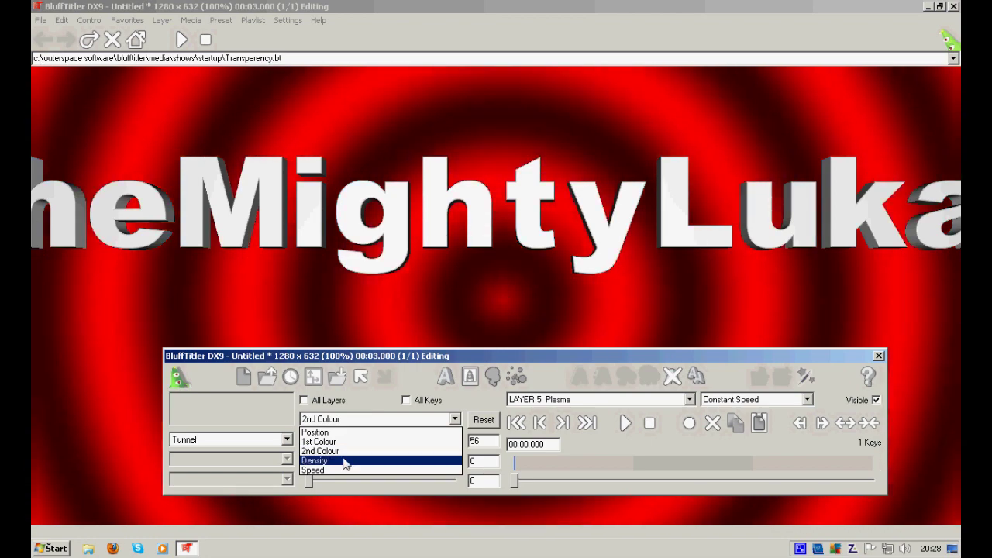
pyautogui.click(345, 461)
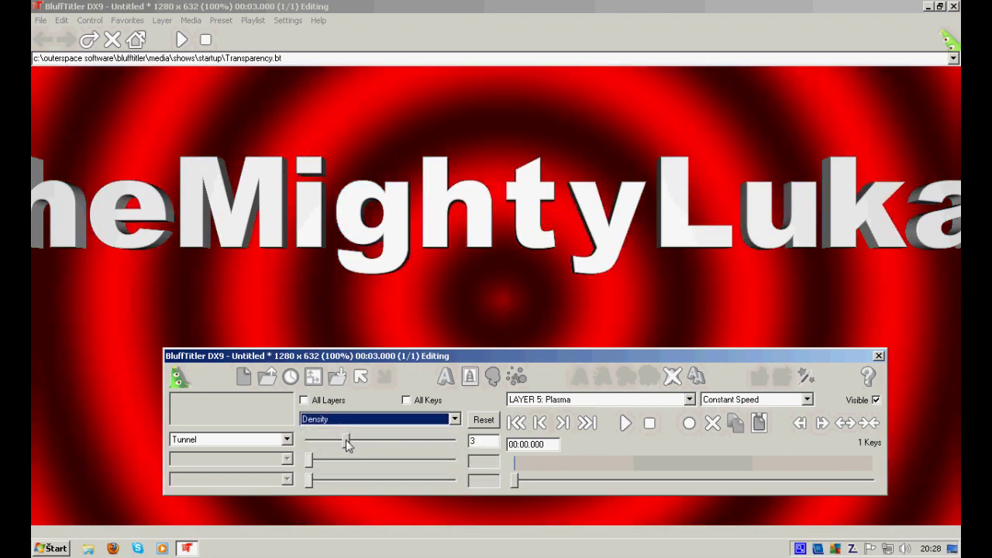
pyautogui.moveTo(346, 443); pyautogui.dragTo(405, 450)
# Set the plasma tunnel's Speed value to 1.
pyautogui.click(380, 418)
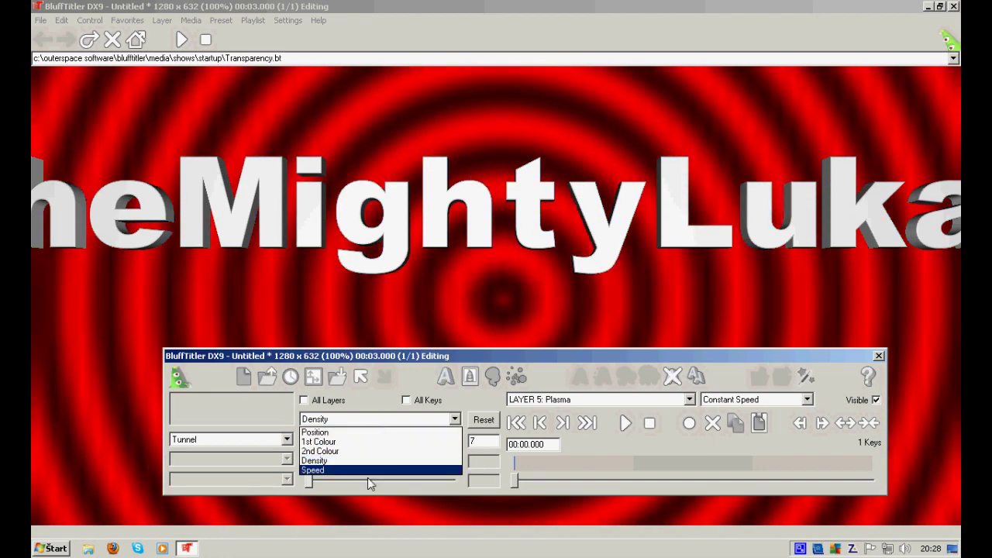
pyautogui.click(367, 469)
pyautogui.moveTo(417, 442); pyautogui.dragTo(452, 442)
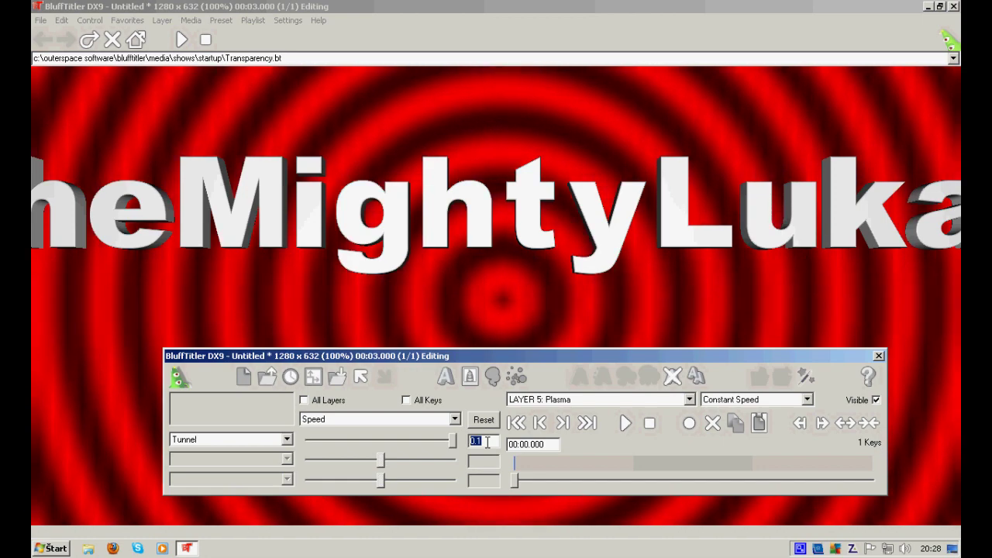
pyautogui.write('3')
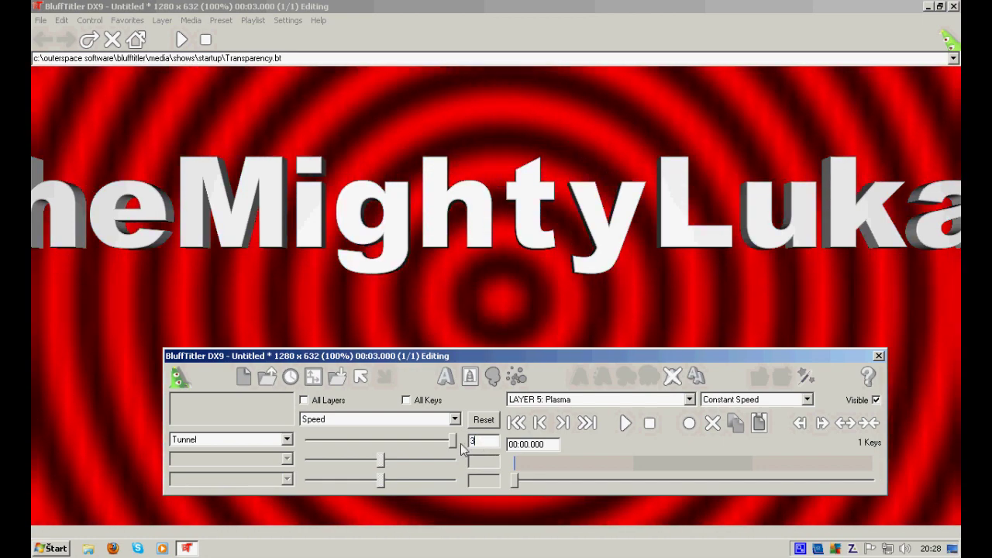
pyautogui.press('BackSpace')
pyautogui.write('4')
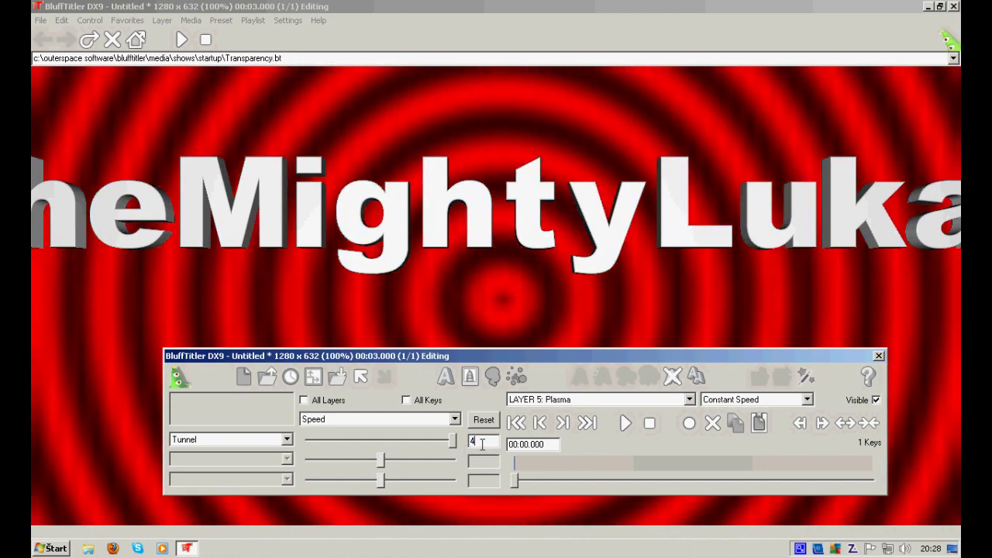
pyautogui.press('BackSpace')
pyautogui.write('1')
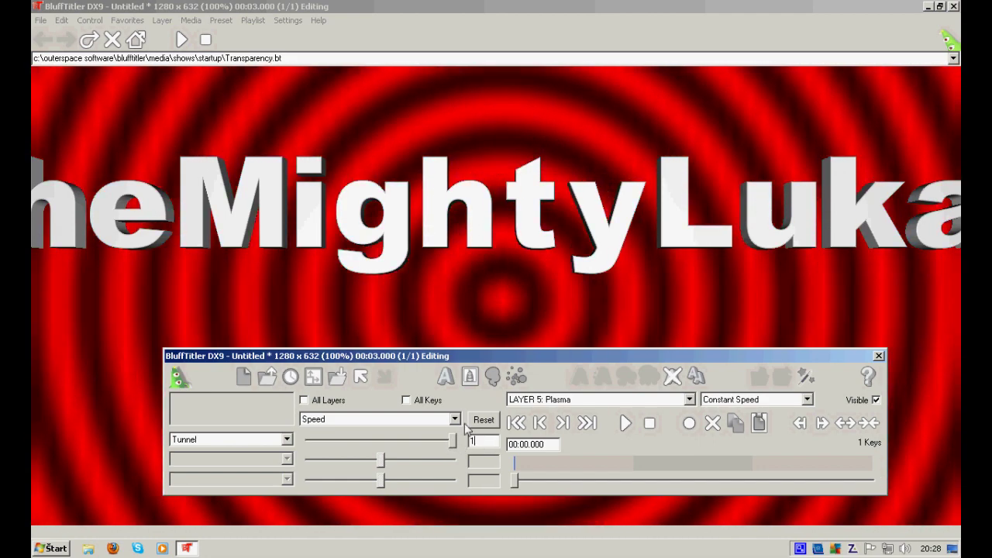
# Switch to editing LAYER 4: Text "TheMightyLukas".
pyautogui.click(454, 418)
pyautogui.click(342, 467)
pyautogui.click(656, 400)
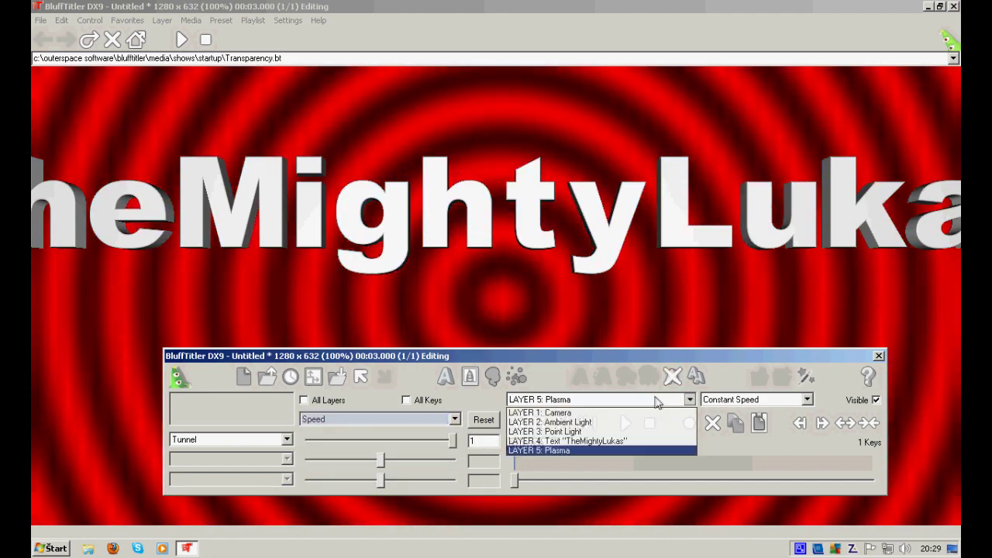
pyautogui.click(574, 440)
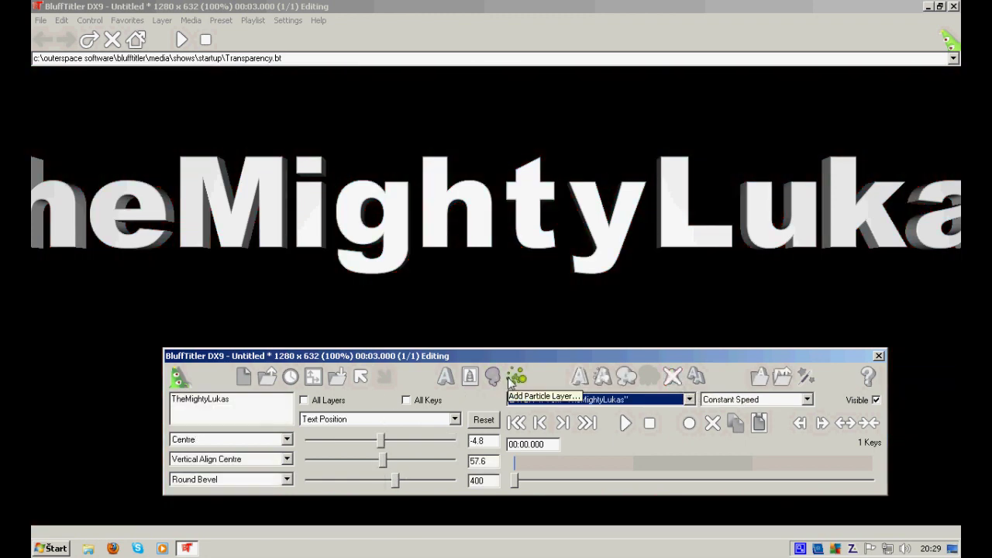
# Add a particle layer and nudge its launch position to -1.6, 124, 300.
pyautogui.click(514, 379)
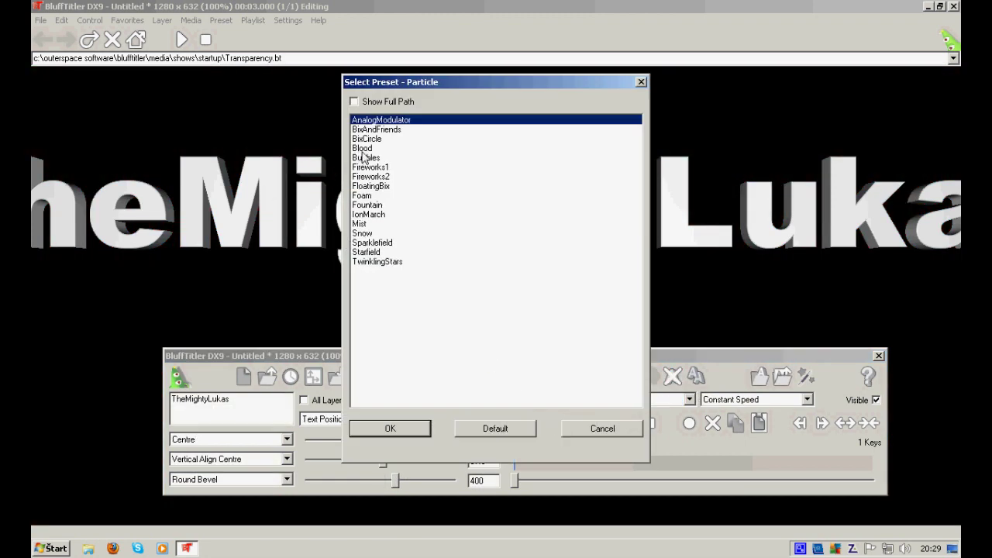
pyautogui.click(389, 428)
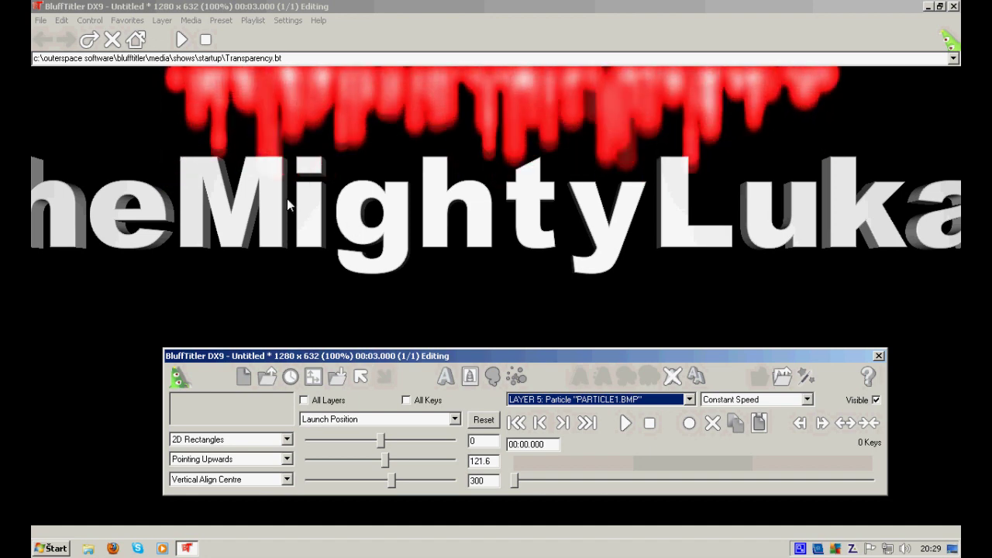
pyautogui.moveTo(287, 198)
pyautogui.mouseDown()
pyautogui.moveTo(286, 219)
pyautogui.moveTo(285, 197)
pyautogui.mouseUp()
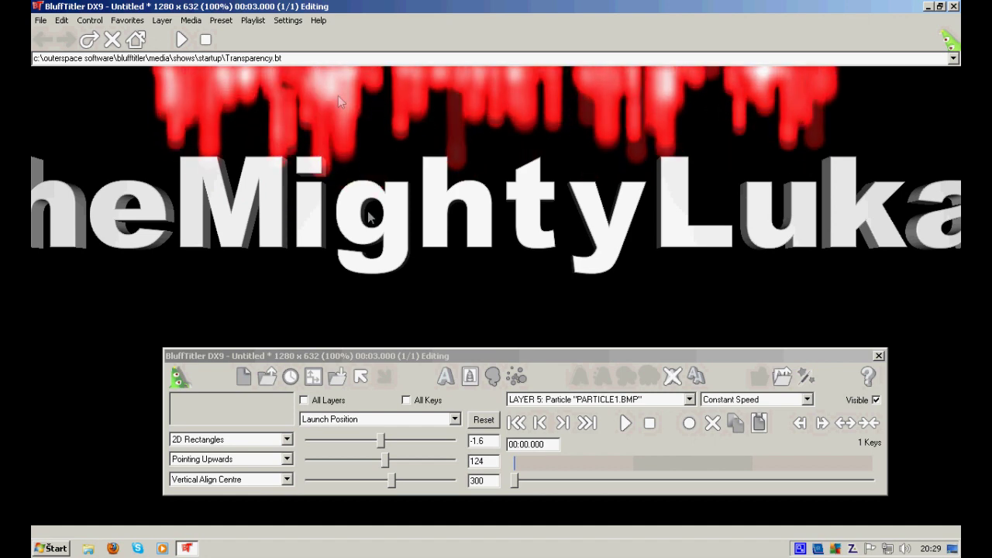
# Select the particles' Gravity property and set its first value to 1.
pyautogui.click(455, 419)
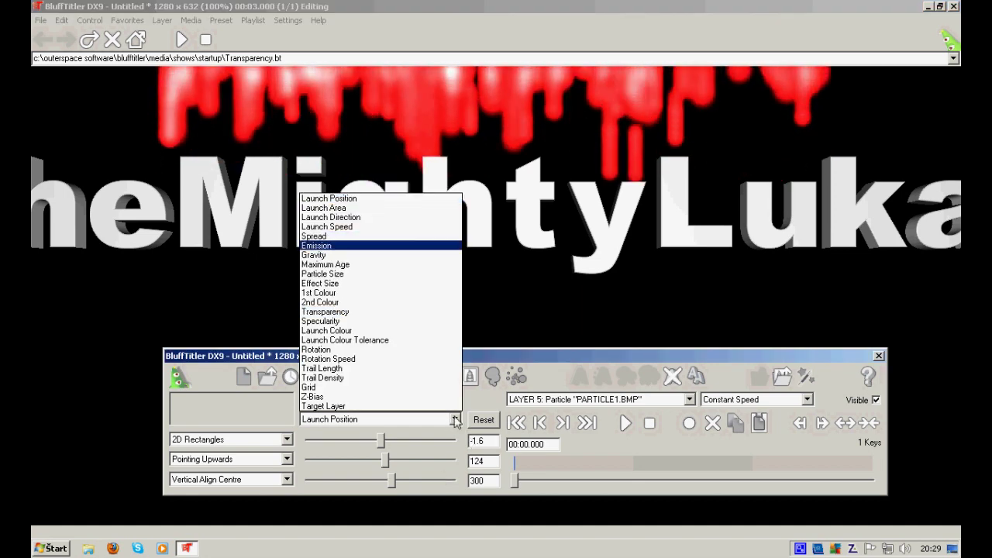
pyautogui.click(590, 399)
pyautogui.click(589, 400)
pyautogui.click(589, 399)
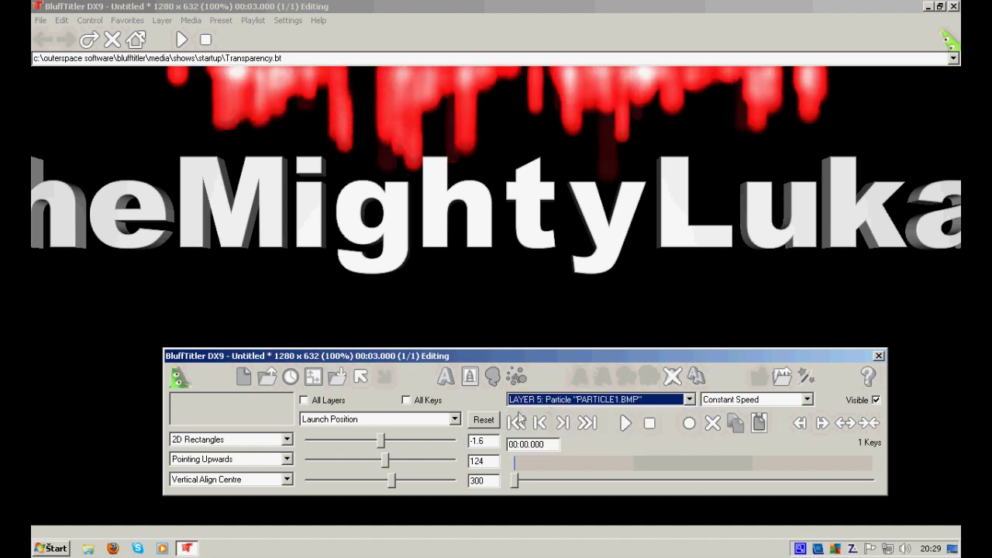
pyautogui.click(455, 419)
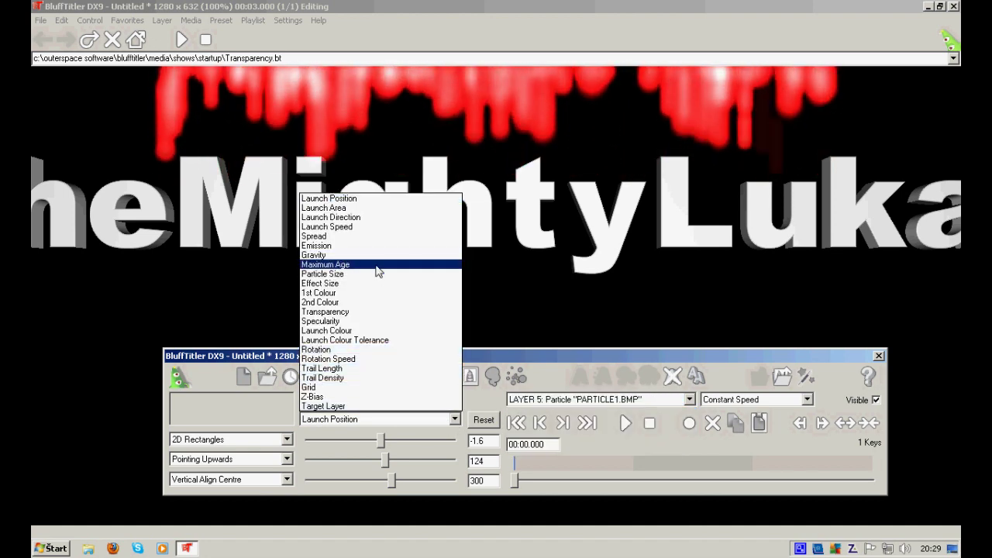
pyautogui.click(353, 255)
pyautogui.moveTo(380, 440); pyautogui.dragTo(384, 441)
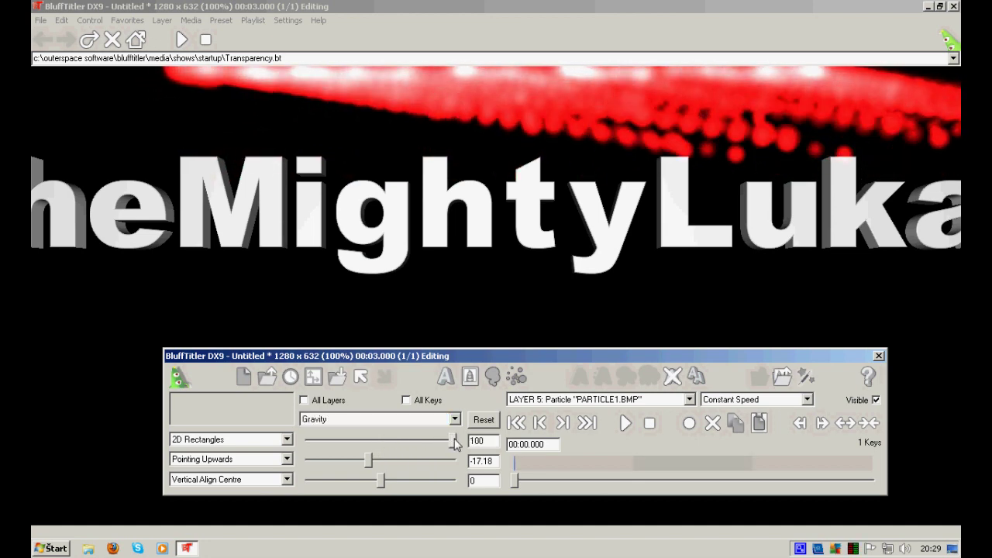
pyautogui.moveTo(454, 441); pyautogui.dragTo(383, 441)
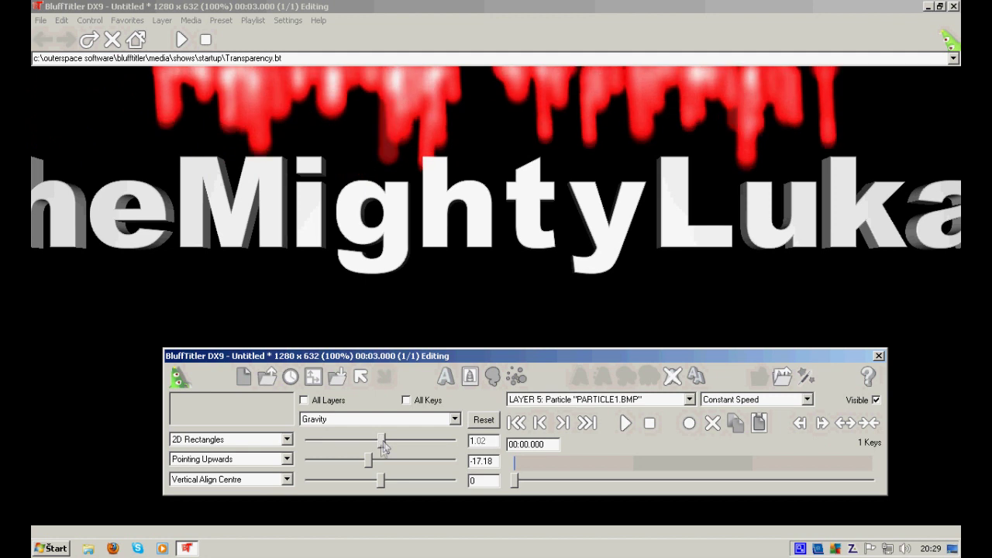
# Set the second gravity value to -14.14, keeping the particle layer selected.
pyautogui.moveTo(368, 459); pyautogui.dragTo(434, 462)
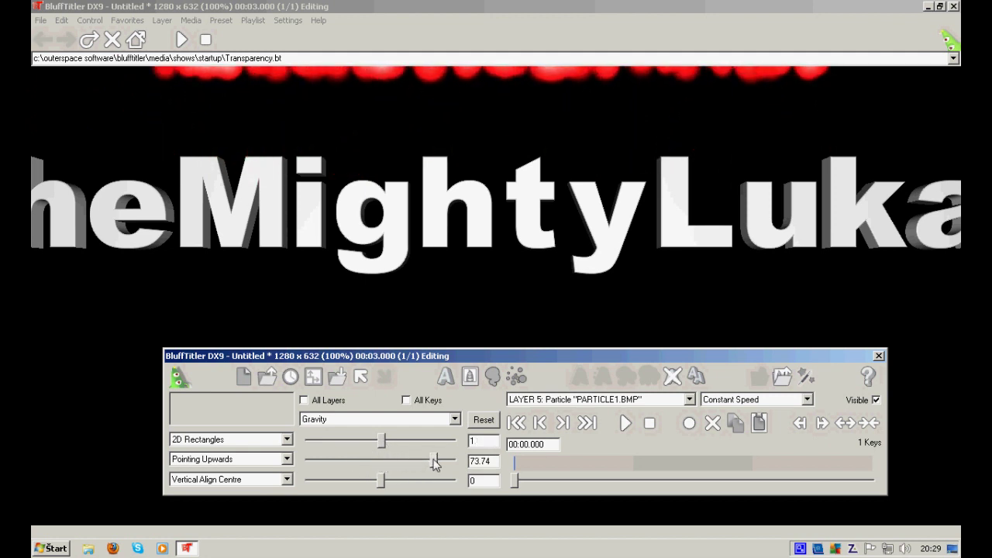
pyautogui.moveTo(436, 464); pyautogui.dragTo(404, 463)
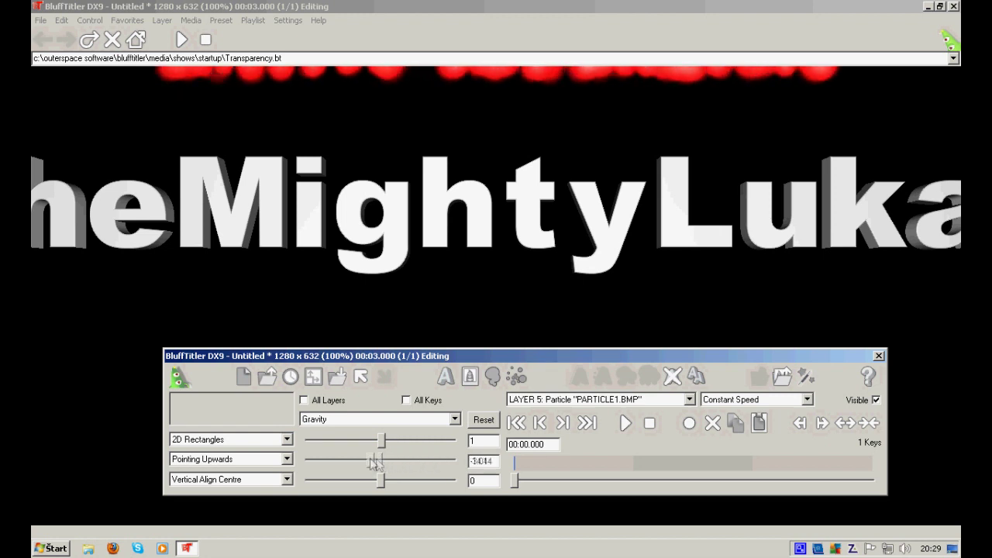
pyautogui.click(539, 400)
pyautogui.click(494, 401)
pyautogui.click(429, 419)
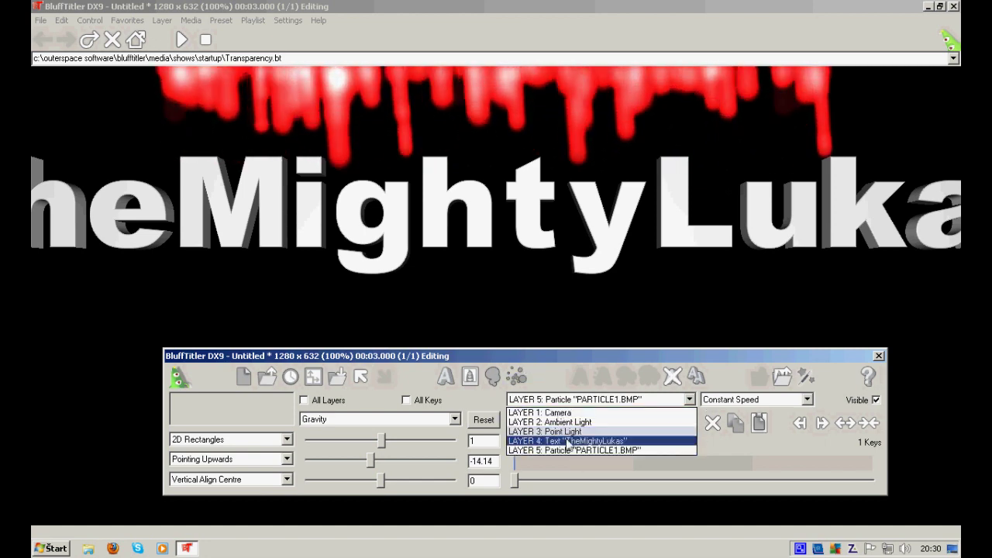
pyautogui.click(569, 451)
# Set the particles' Trail Length to about 45.
pyautogui.click(394, 419)
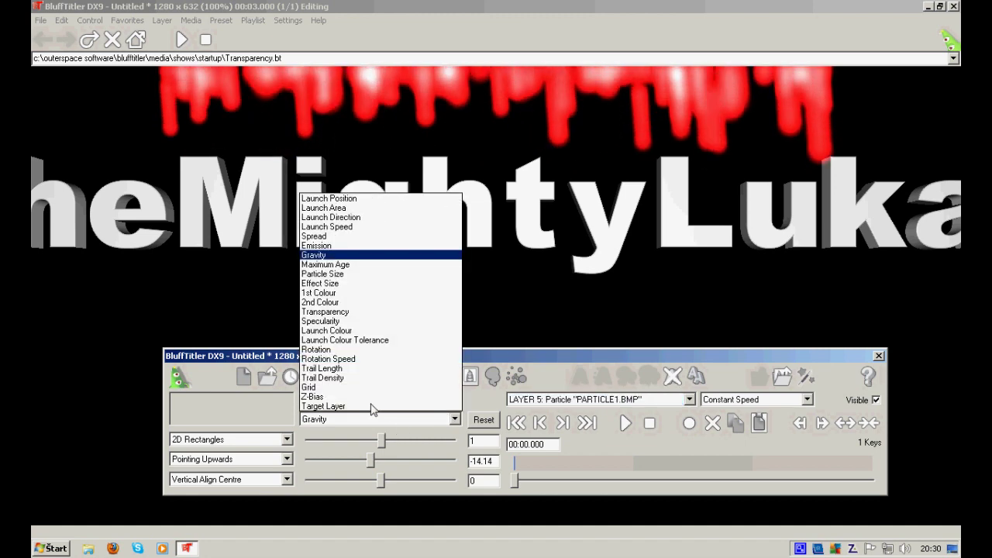
pyautogui.click(349, 368)
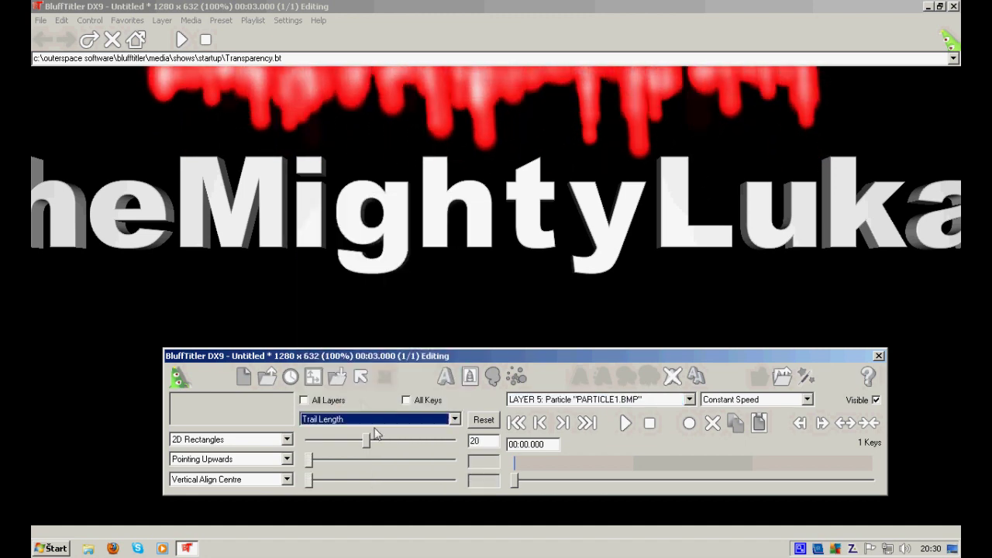
pyautogui.moveTo(367, 443); pyautogui.dragTo(452, 440)
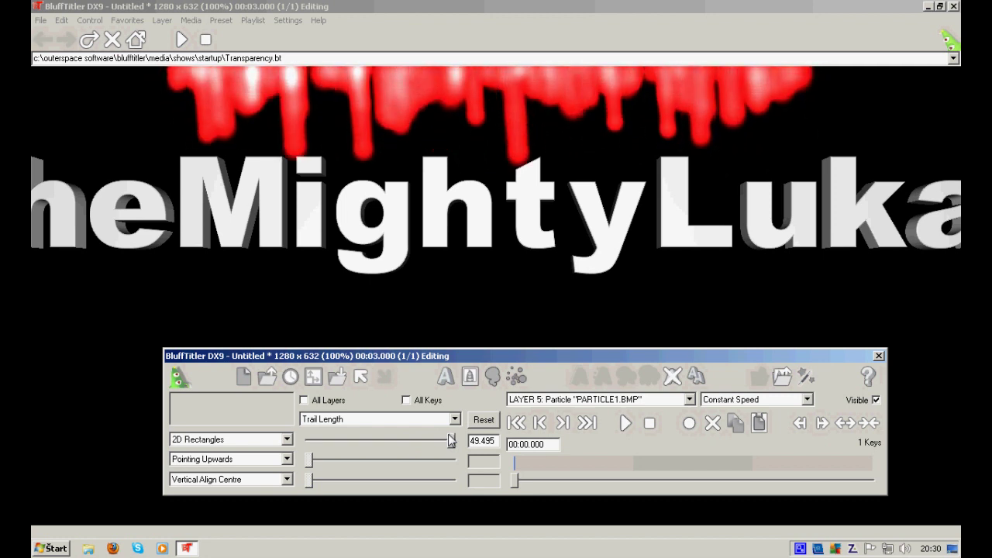
pyautogui.moveTo(452, 441)
pyautogui.mouseDown()
pyautogui.moveTo(342, 442)
pyautogui.moveTo(464, 442)
pyautogui.mouseUp()
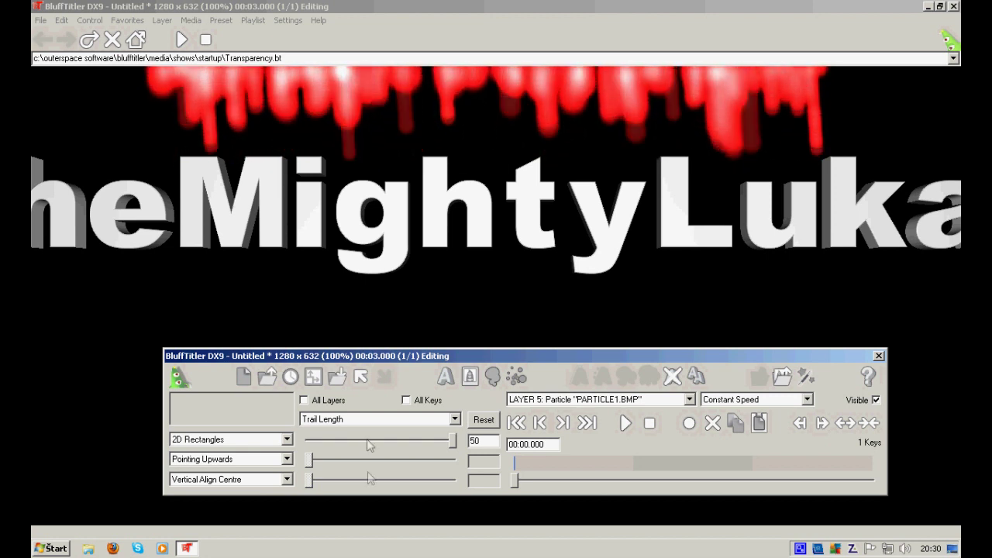
pyautogui.moveTo(457, 438)
pyautogui.mouseDown()
pyautogui.moveTo(446, 438)
pyautogui.moveTo(448, 429)
pyautogui.mouseUp()
# Set the particles' Rotation to about 109.08 and -112.75.
pyautogui.click(454, 419)
pyautogui.click(383, 350)
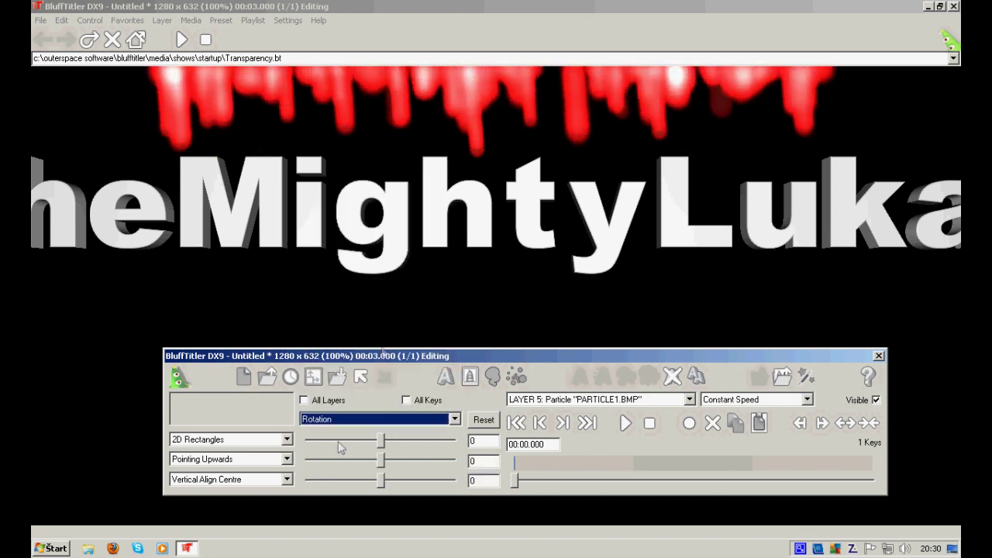
pyautogui.moveTo(390, 439); pyautogui.dragTo(359, 474)
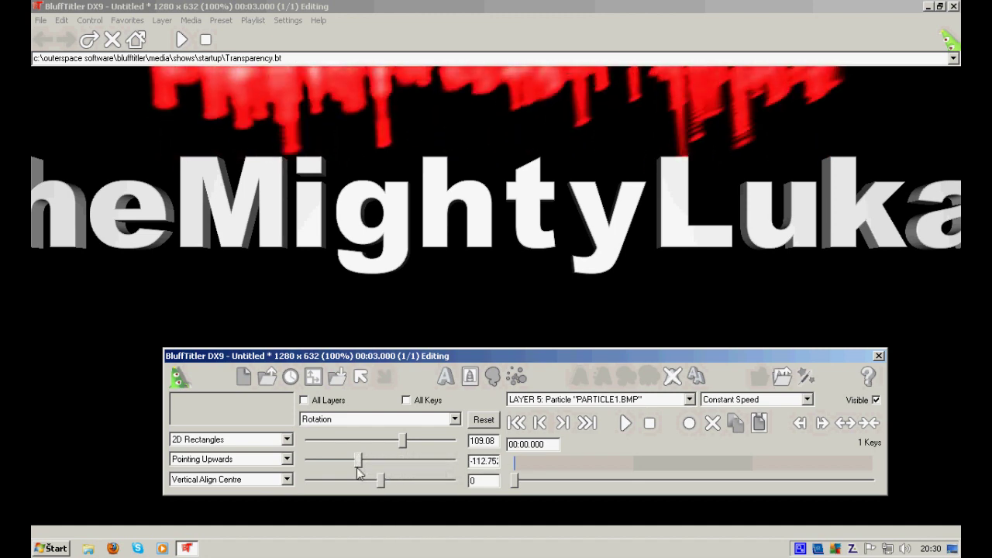
# Adjust the particles' 1st Colour components, lowering the third to 41.
pyautogui.click(376, 419)
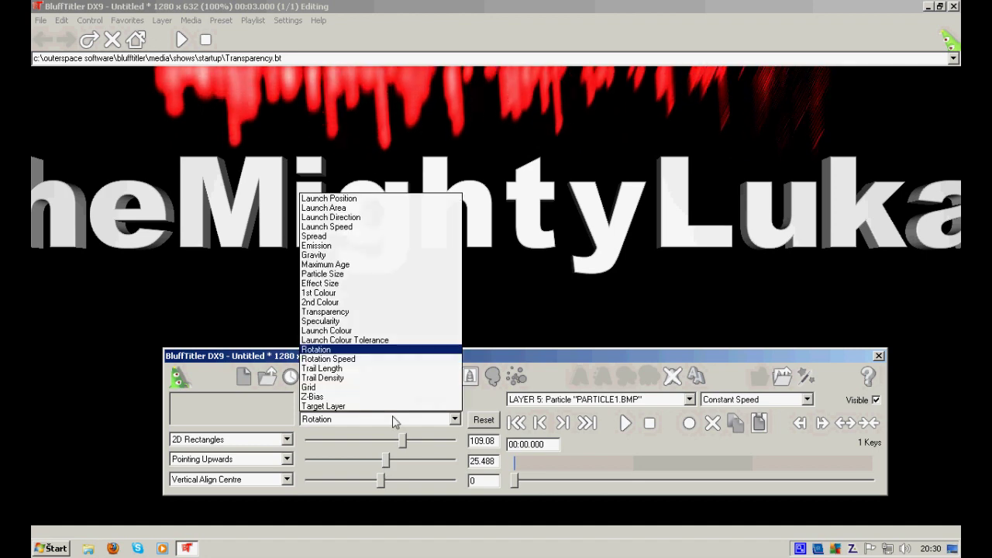
pyautogui.click(330, 293)
pyautogui.moveTo(451, 441); pyautogui.dragTo(428, 449)
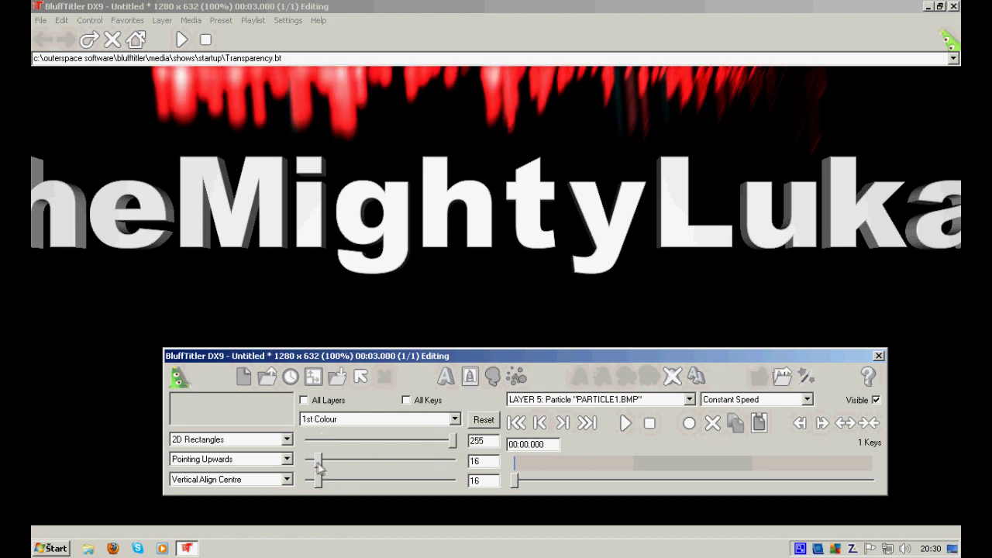
pyautogui.moveTo(318, 460); pyautogui.dragTo(459, 464)
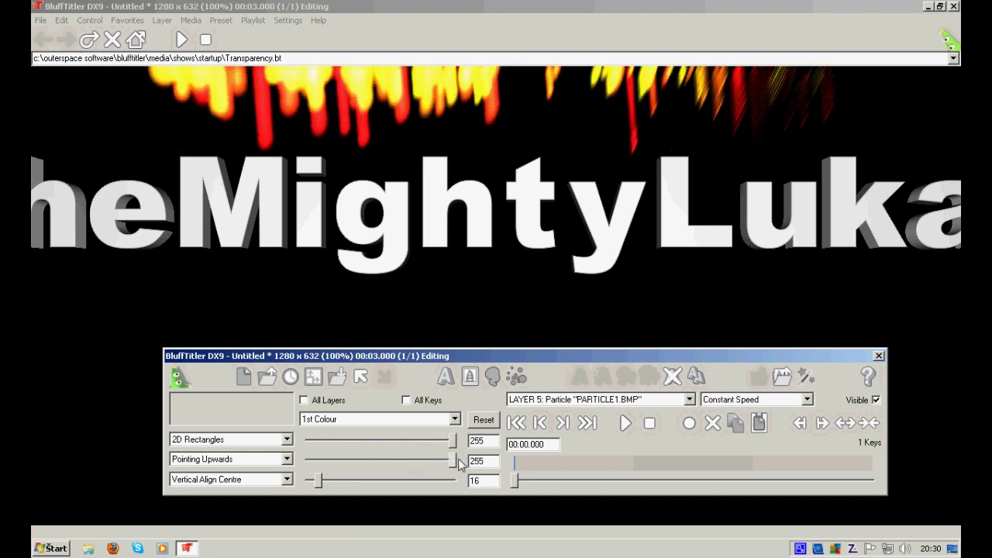
pyautogui.moveTo(459, 464); pyautogui.dragTo(484, 485)
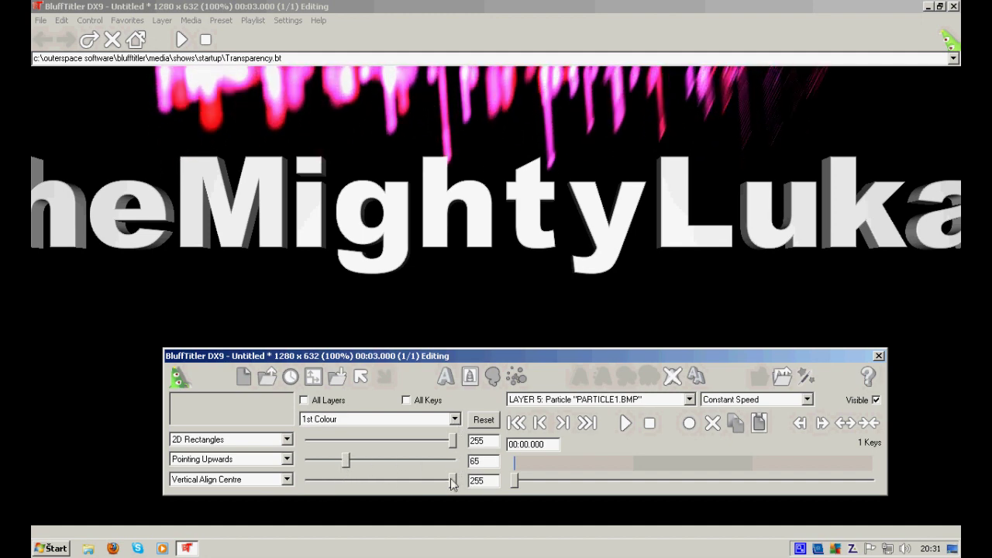
pyautogui.moveTo(412, 482); pyautogui.dragTo(332, 482)
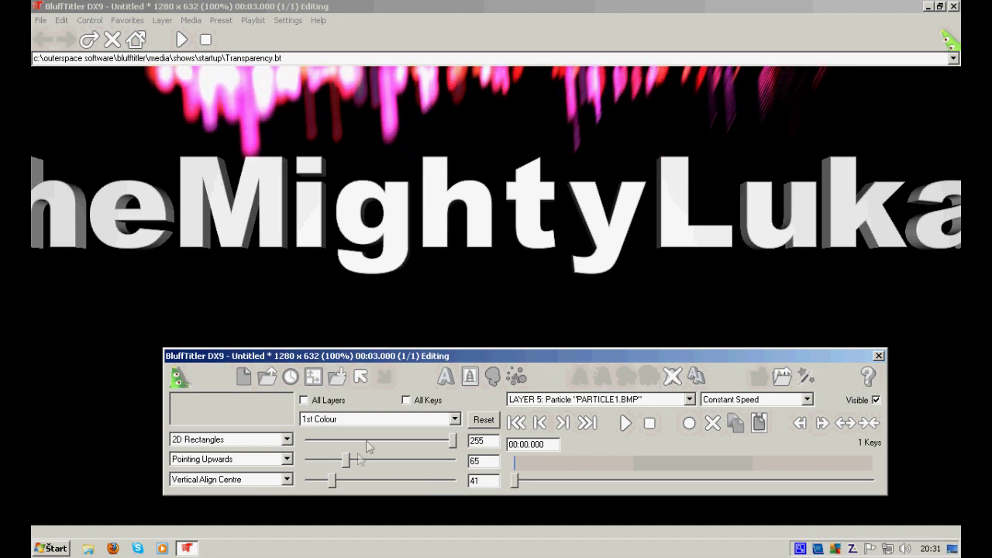
# Raise the 2nd Colour's third component to 255, then reset the 2nd Colour.
pyautogui.click(375, 421)
pyautogui.click(334, 303)
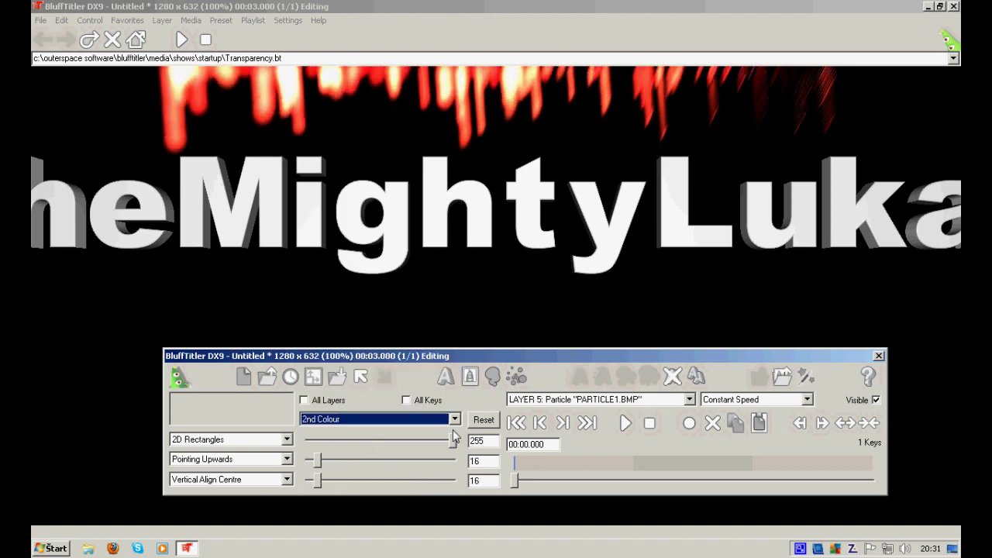
pyautogui.click(320, 460)
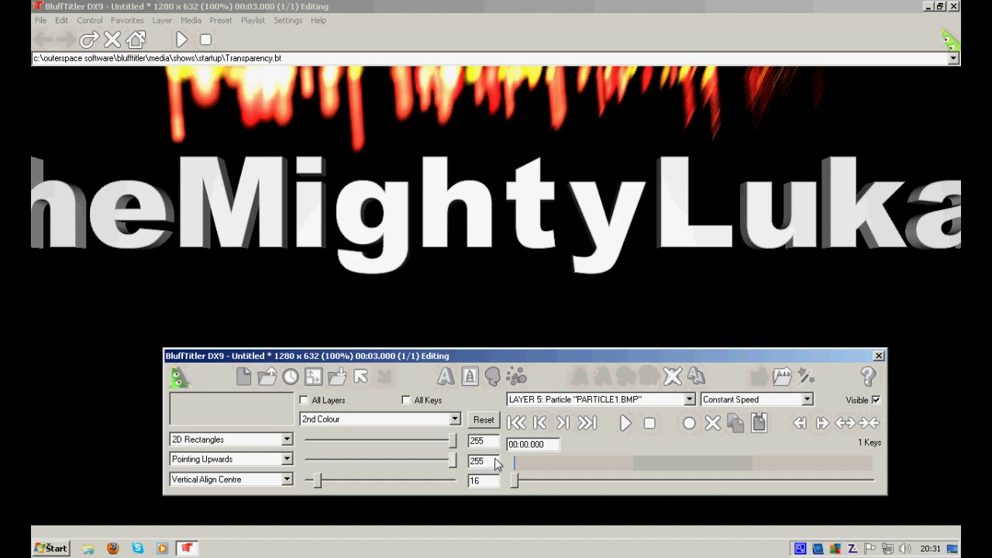
pyautogui.moveTo(318, 481); pyautogui.dragTo(499, 482)
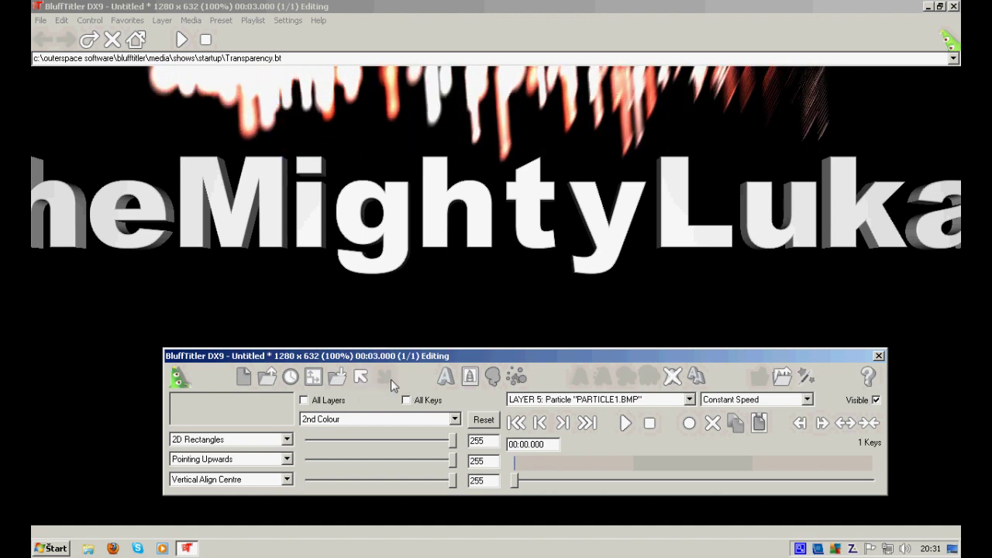
pyautogui.click(490, 424)
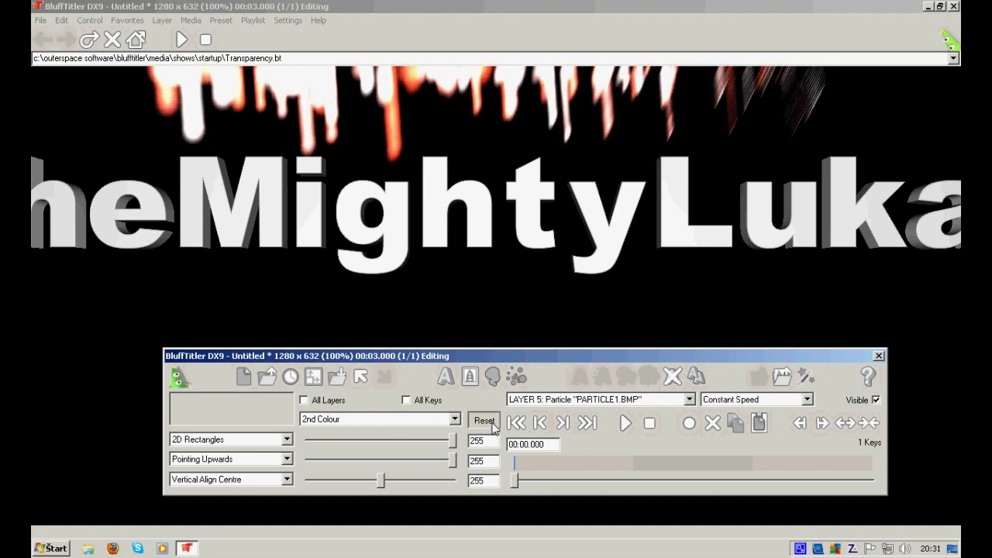
pyautogui.click(422, 419)
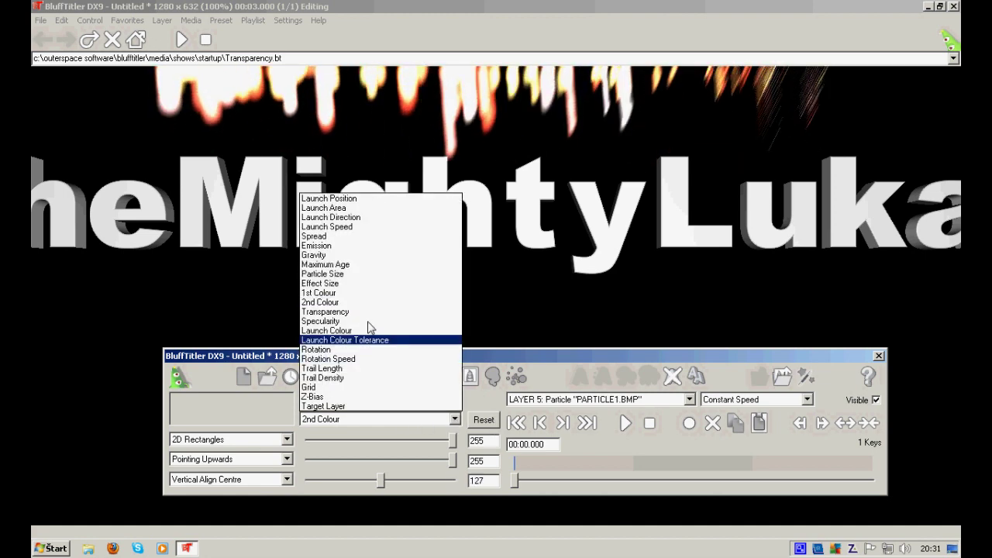
# Review the particles' 1st Colour and Launch Colour properties.
pyautogui.click(326, 293)
pyautogui.click(448, 416)
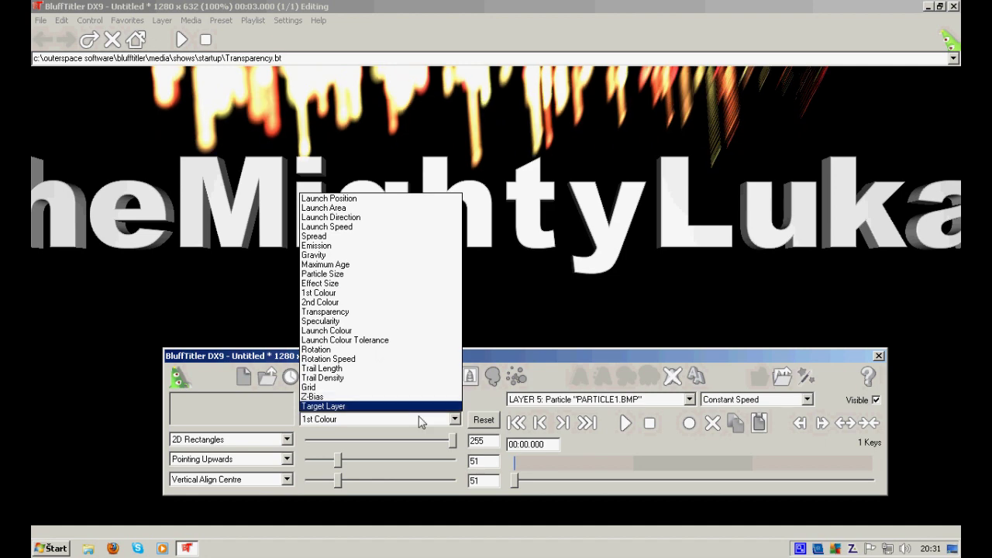
pyautogui.click(493, 438)
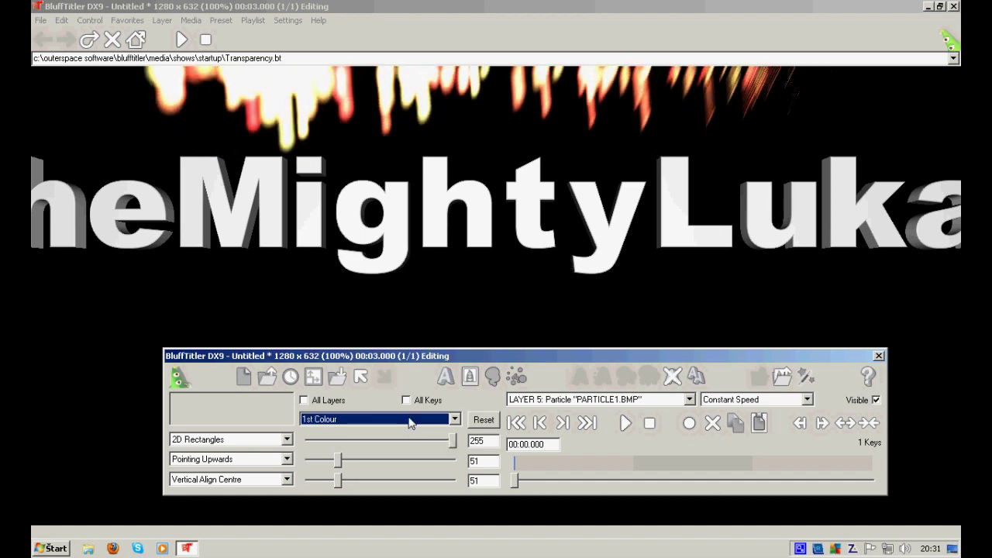
pyautogui.press('Down')
pyautogui.click(382, 419)
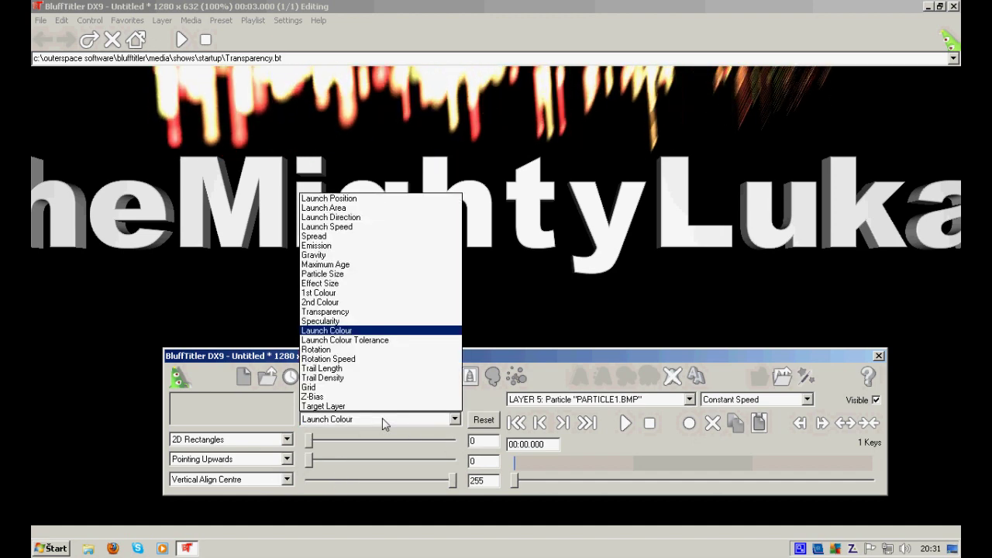
pyautogui.click(382, 418)
# Delete the particle layer, leaving only the TheMightyLukas title.
pyautogui.hotkey('alt', 'Down')
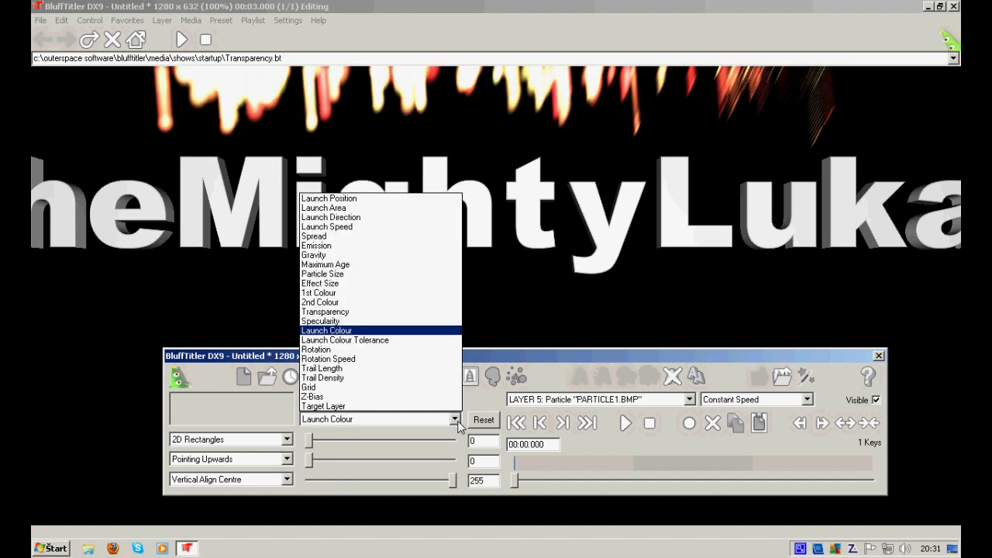
pyautogui.click(574, 399)
pyautogui.press('Escape')
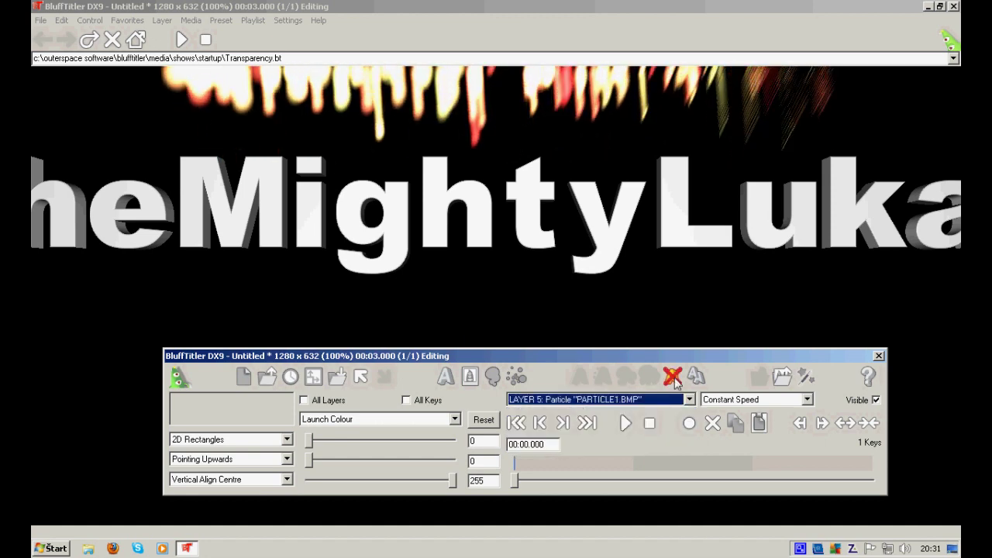
pyautogui.click(673, 377)
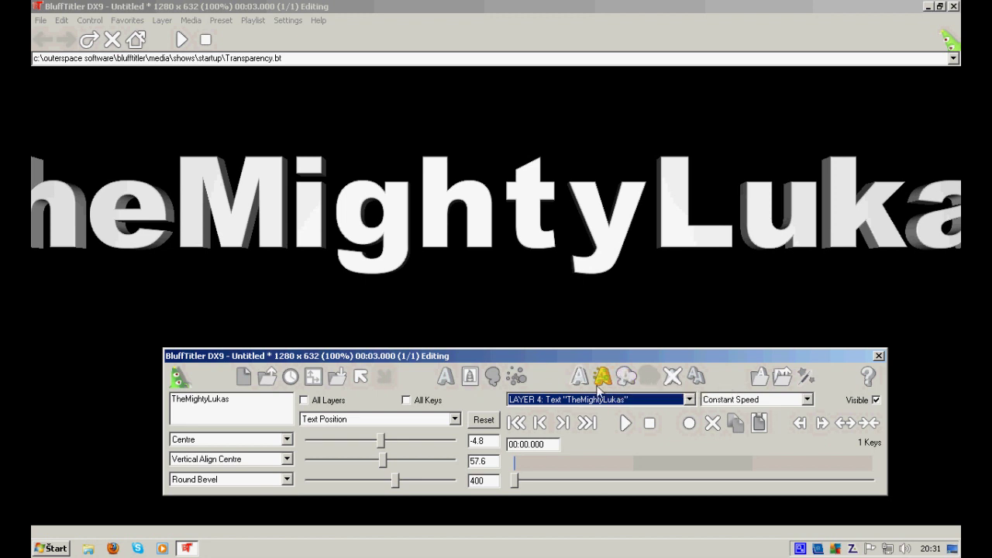
# Give the TheMightyLukas text a FuzzyHair border and move it left to -57.6, 59.2.
pyautogui.click(580, 378)
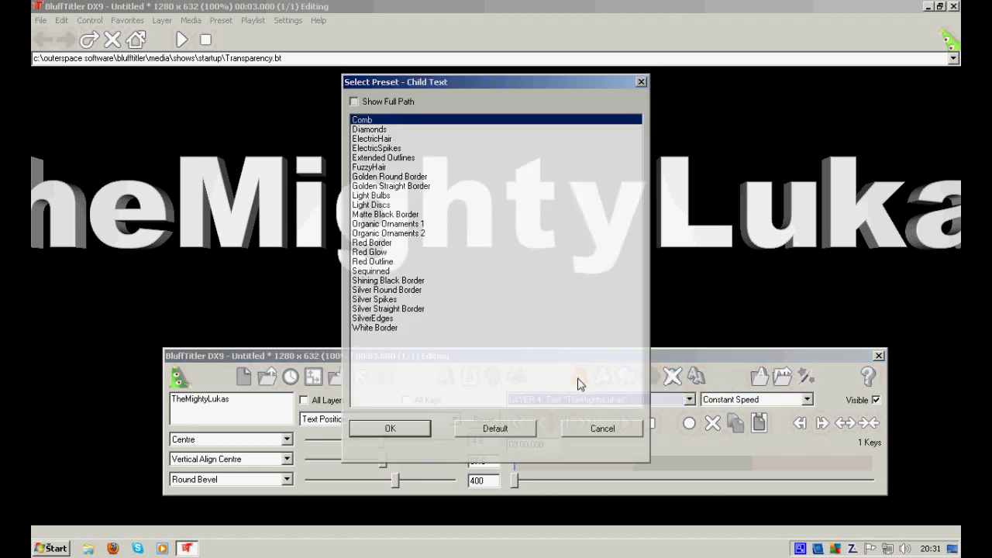
pyautogui.click(384, 169)
pyautogui.click(417, 431)
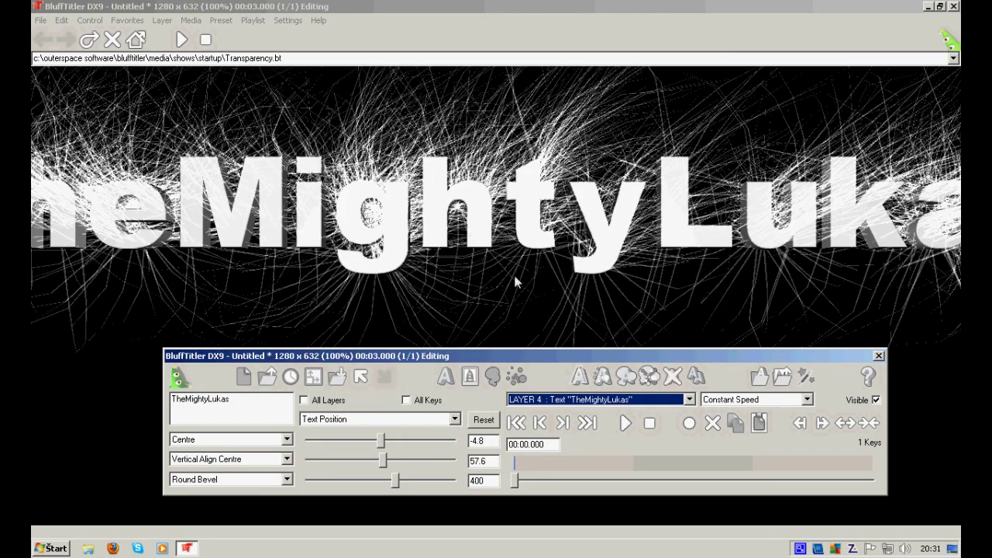
pyautogui.moveTo(250, 194); pyautogui.dragTo(326, 308)
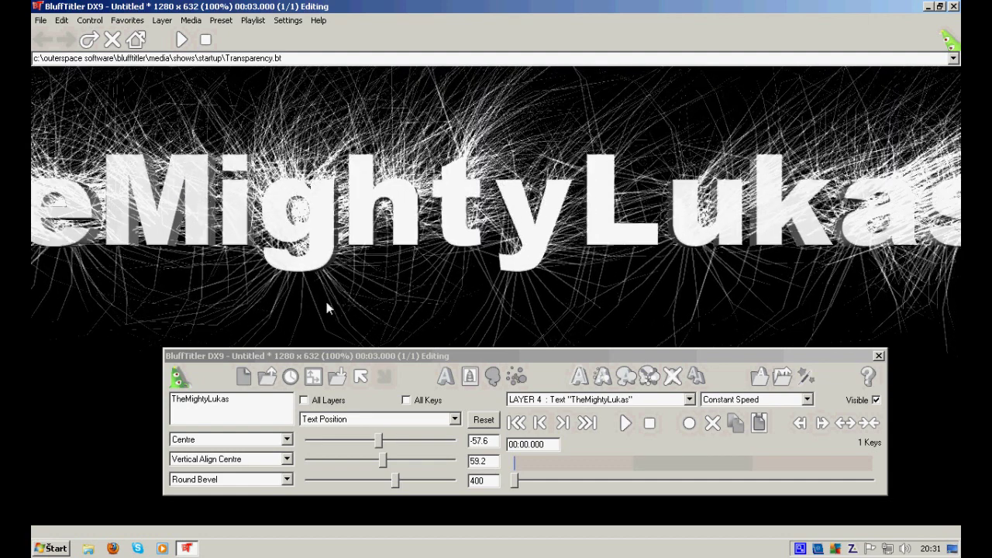
# Scrub the preview, then make LAYER 1 Camera the active layer.
pyautogui.click(548, 401)
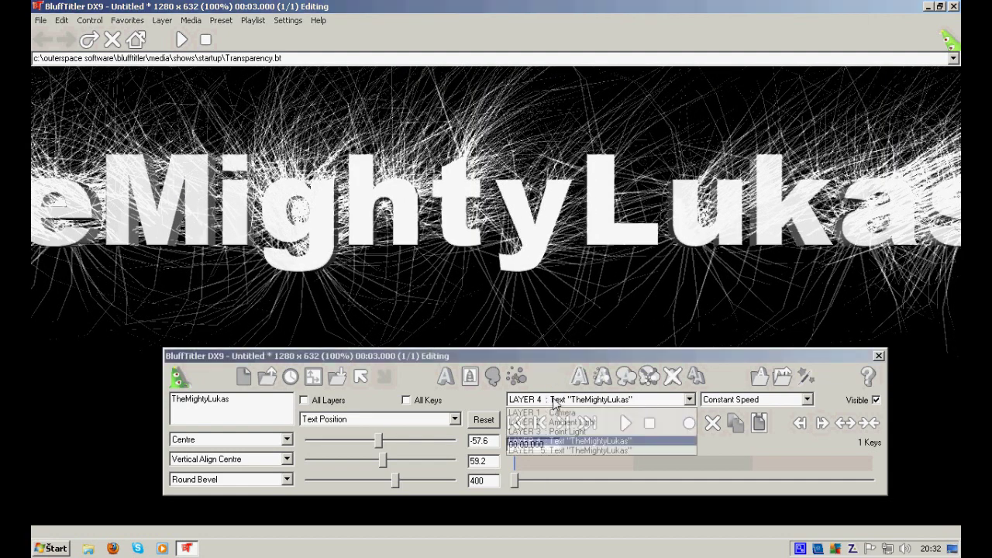
pyautogui.click(553, 401)
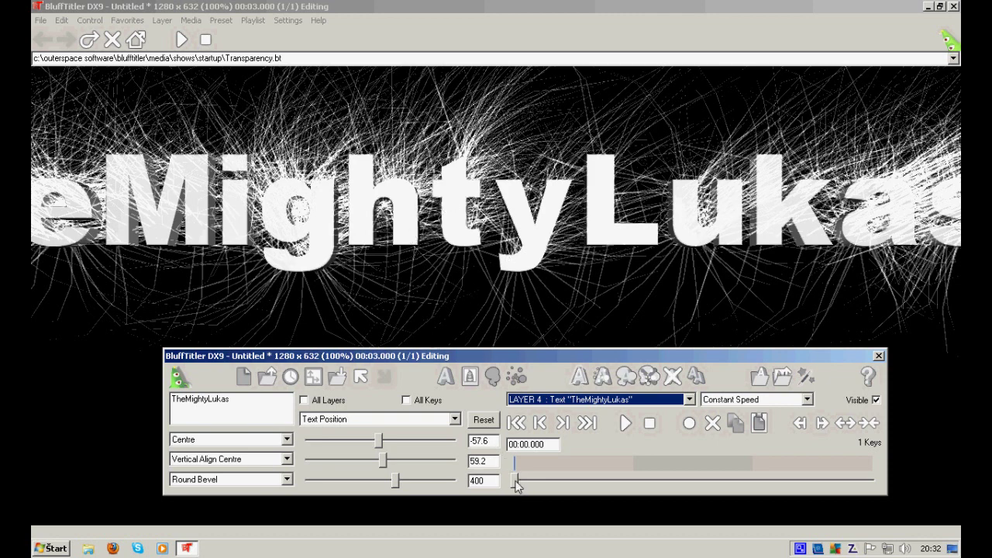
pyautogui.moveTo(515, 479); pyautogui.dragTo(759, 478)
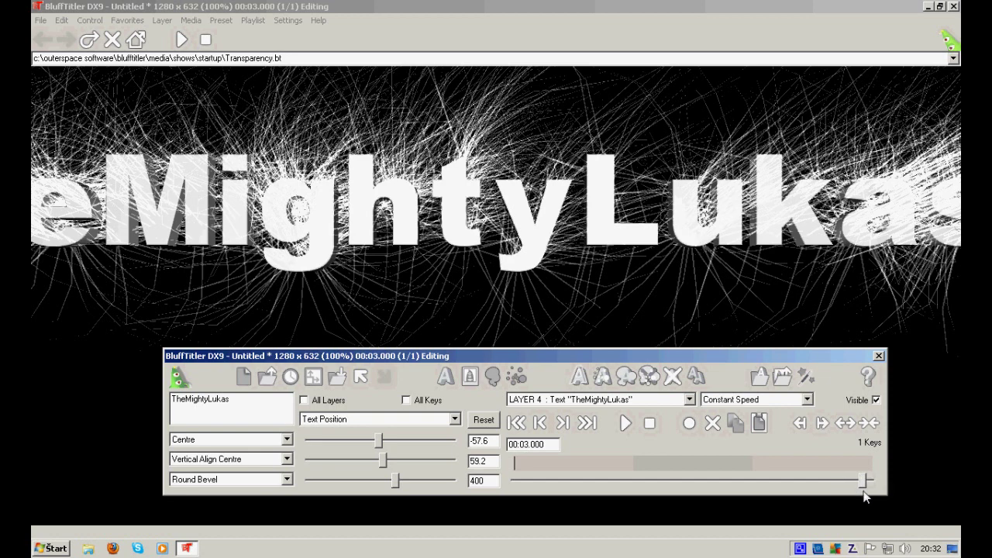
pyautogui.moveTo(842, 481); pyautogui.dragTo(499, 487)
pyautogui.click(541, 410)
pyautogui.click(543, 401)
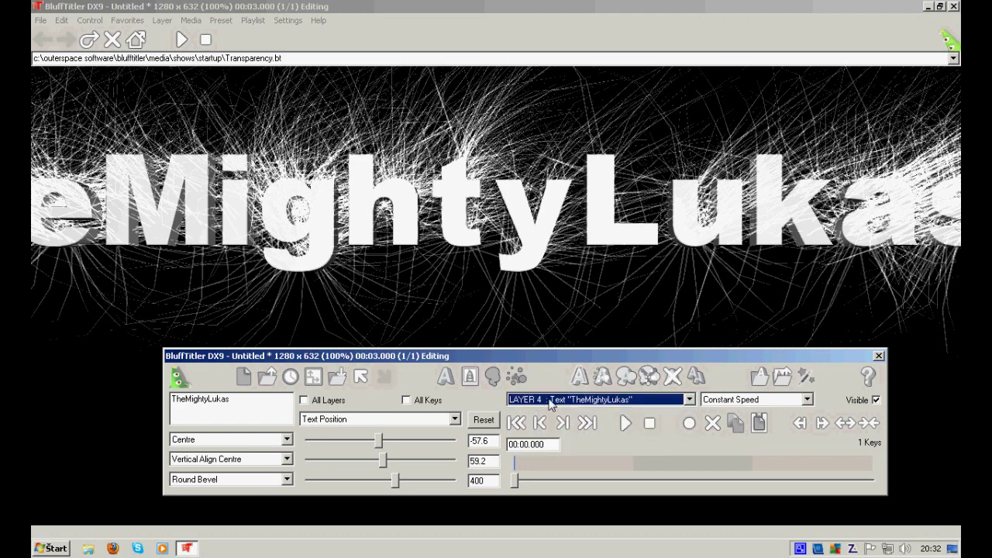
pyautogui.click(543, 402)
pyautogui.click(539, 413)
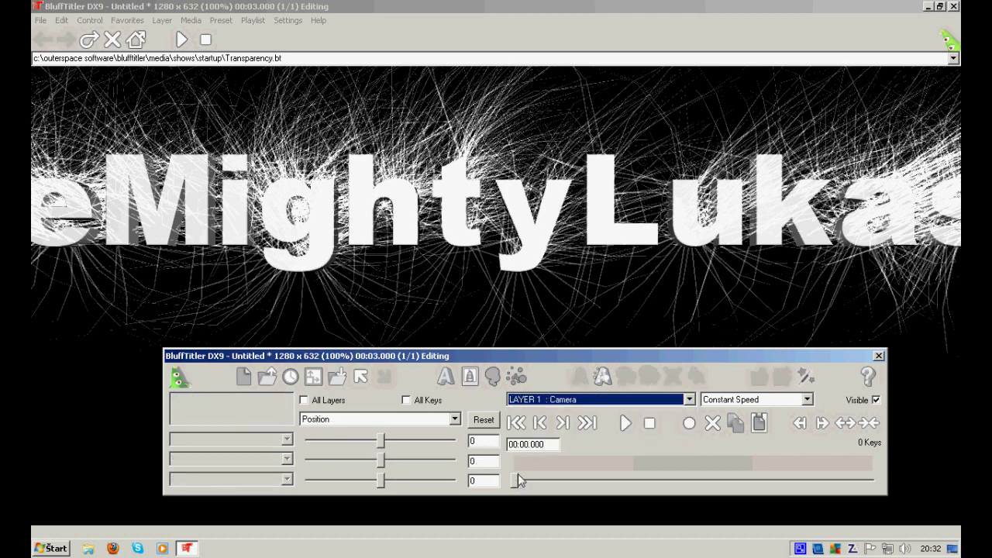
pyautogui.click(555, 407)
pyautogui.click(554, 410)
# Add a camera key at the start and pan its Position to 278.88.
pyautogui.moveTo(514, 481)
pyautogui.mouseDown()
pyautogui.moveTo(594, 480)
pyautogui.moveTo(515, 481)
pyautogui.mouseUp()
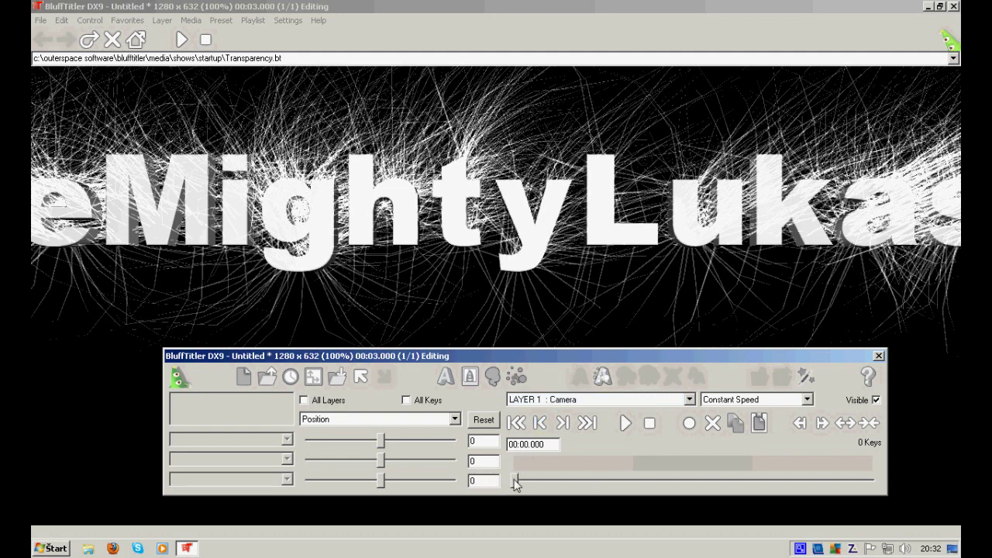
pyautogui.click(701, 431)
pyautogui.click(426, 420)
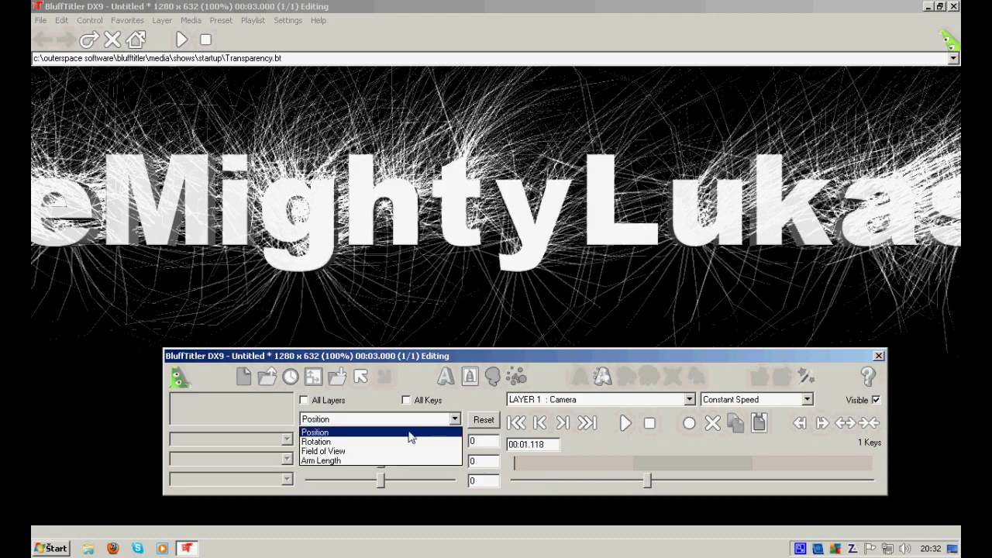
pyautogui.click(410, 432)
pyautogui.moveTo(381, 441); pyautogui.dragTo(397, 439)
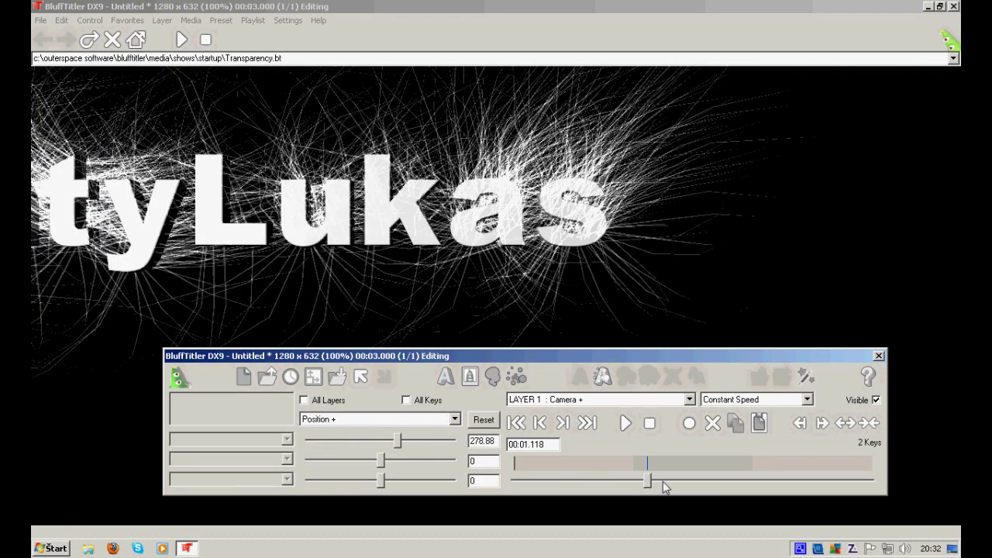
# Play the camera pan from the start, then select LAYER 2 Ambient Light.
pyautogui.moveTo(649, 485); pyautogui.dragTo(510, 482)
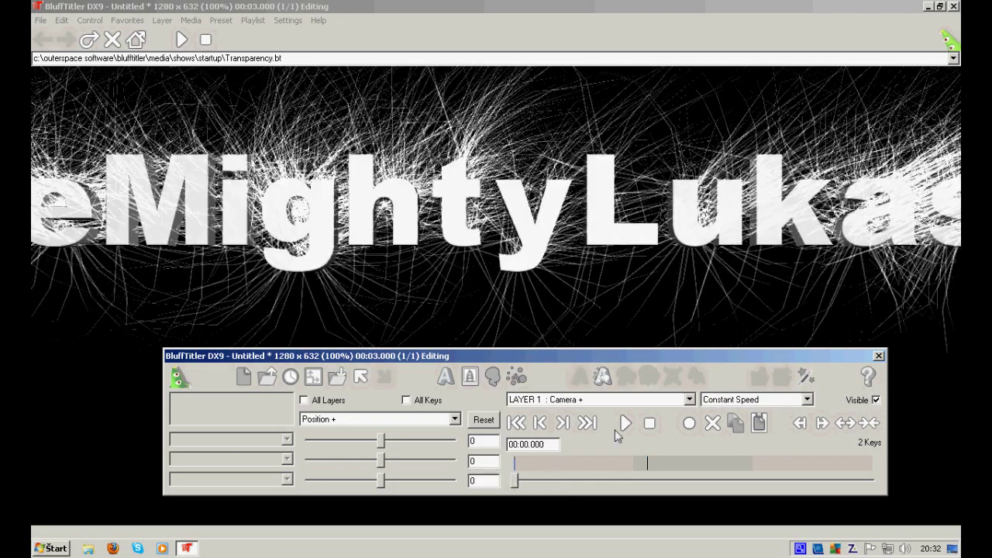
pyautogui.click(625, 423)
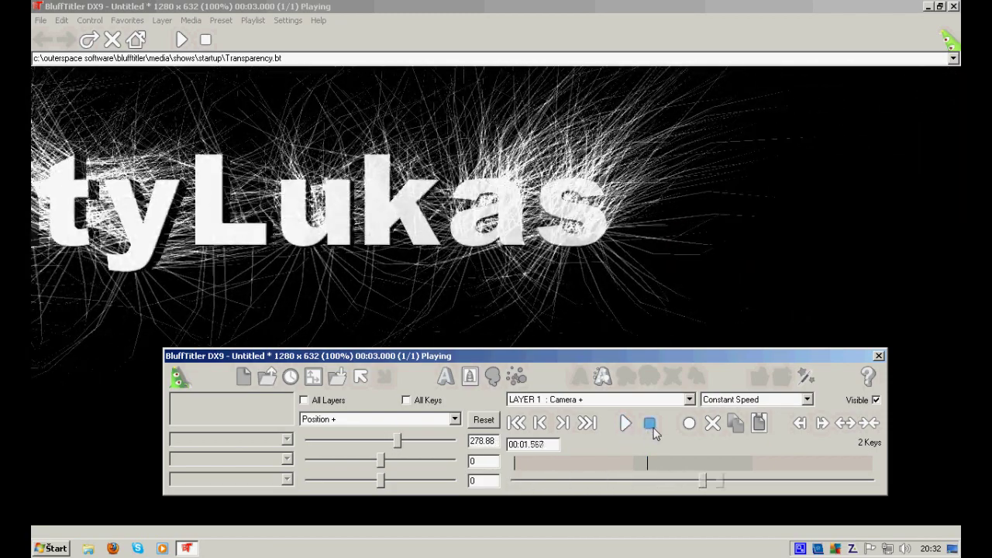
pyautogui.click(650, 424)
pyautogui.click(620, 400)
pyautogui.click(618, 420)
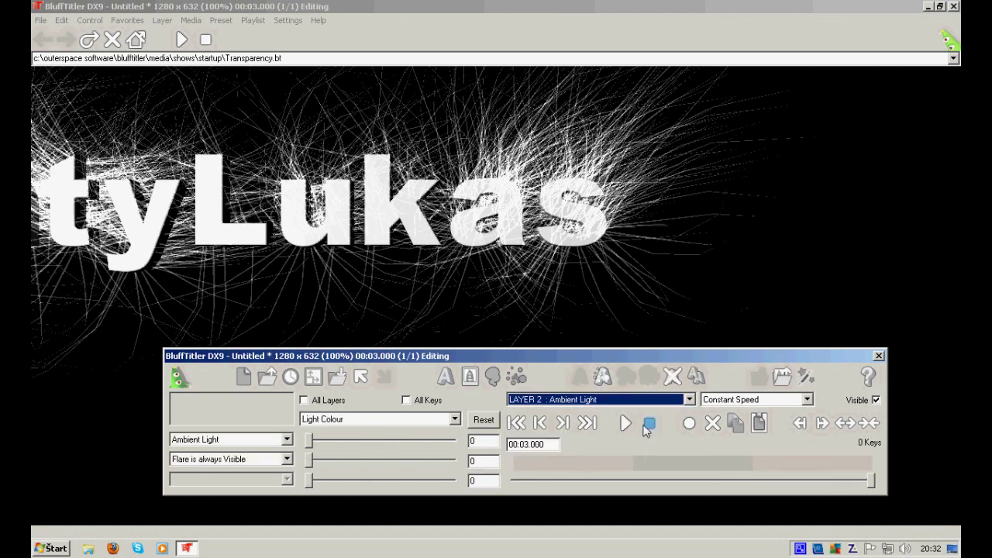
# Key the ambient Light Colour at 0 at the start and 104 (red) at 00:00.600.
pyautogui.moveTo(870, 481); pyautogui.dragTo(511, 481)
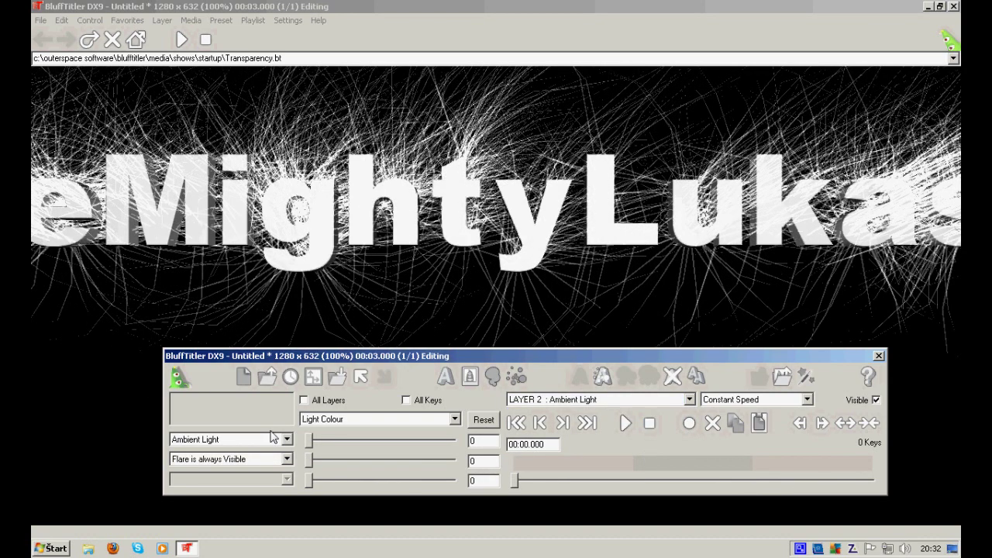
pyautogui.moveTo(312, 443)
pyautogui.mouseDown()
pyautogui.moveTo(344, 443)
pyautogui.moveTo(297, 448)
pyautogui.mouseUp()
pyautogui.moveTo(520, 483); pyautogui.dragTo(562, 482)
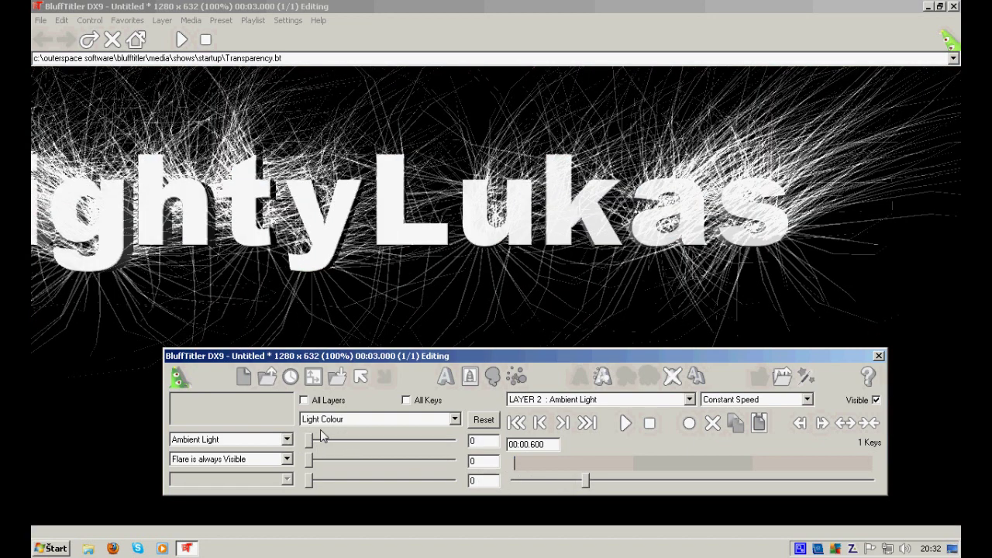
pyautogui.moveTo(310, 441); pyautogui.dragTo(367, 439)
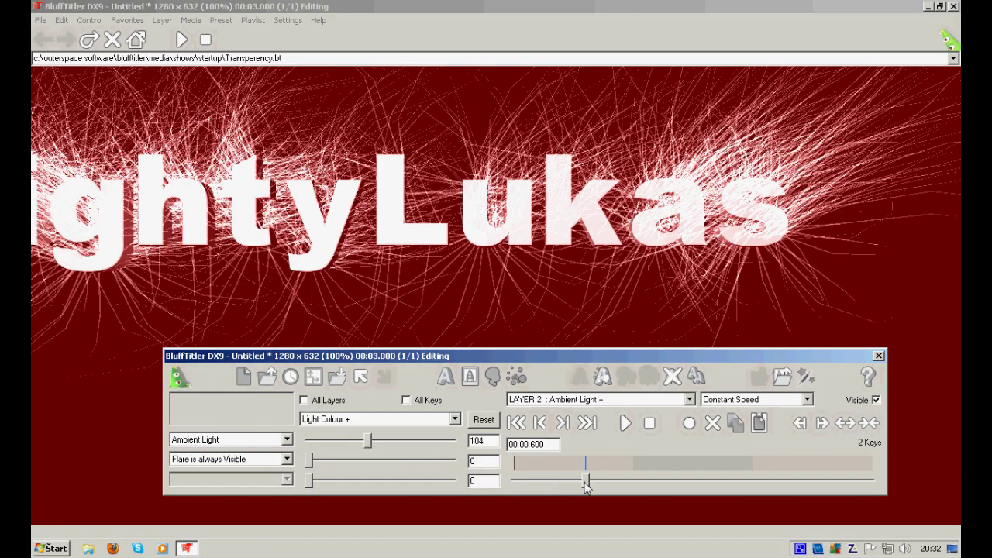
# Play the red light fade, then delete the key at 00:00.600.
pyautogui.moveTo(586, 485); pyautogui.dragTo(515, 482)
pyautogui.click(625, 424)
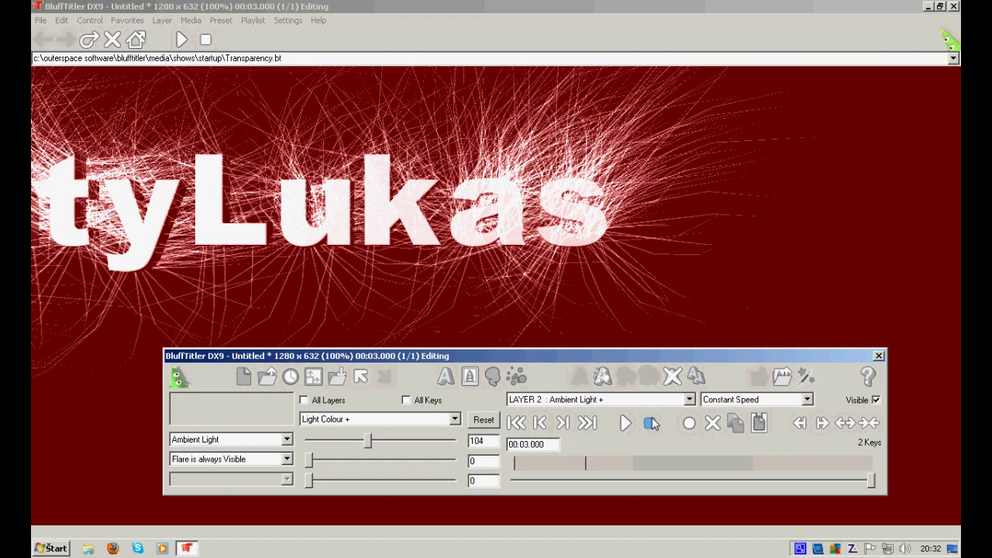
pyautogui.moveTo(696, 485); pyautogui.dragTo(587, 468)
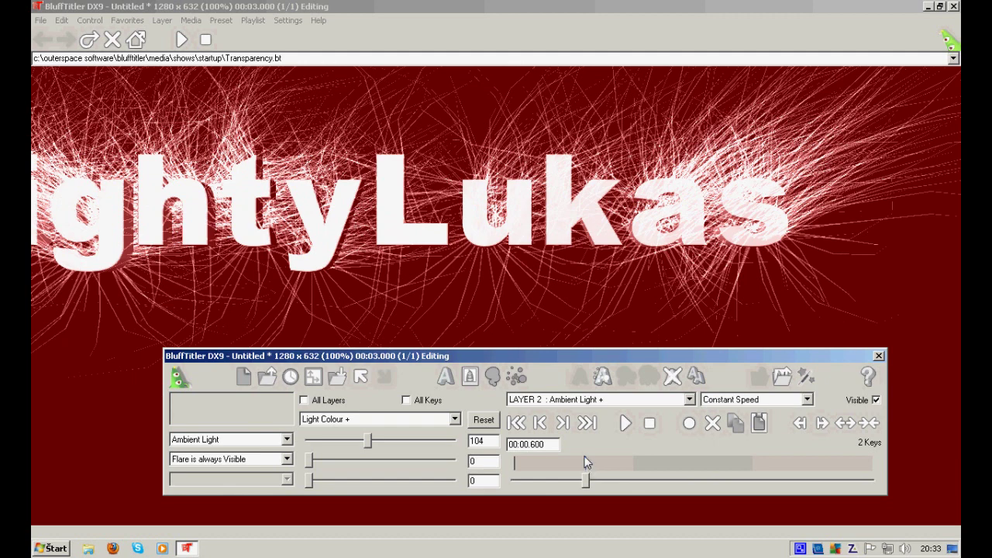
pyautogui.click(714, 424)
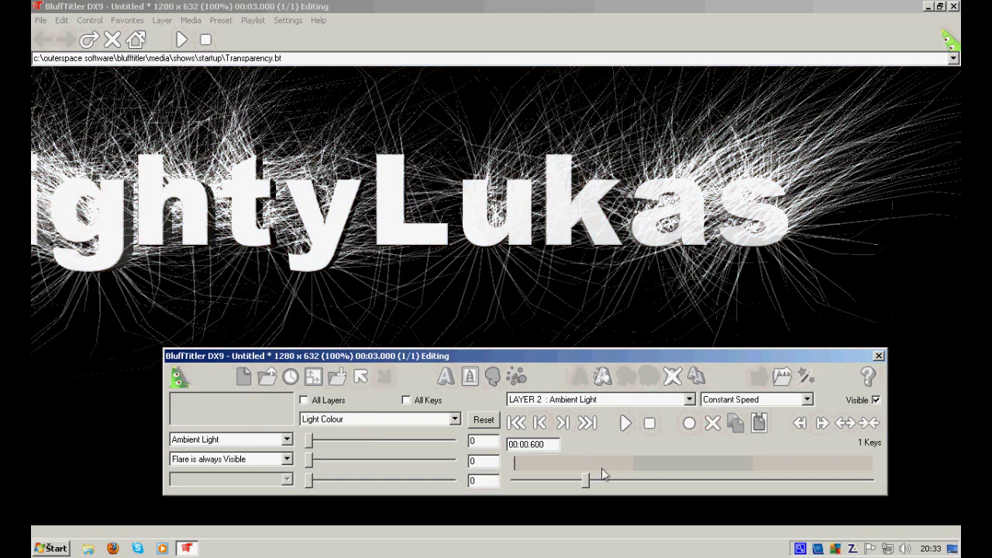
# Nudge the ambient Light Colour to 6 and 14, then delete both colour keys, leaving 0 keys.
pyautogui.click(517, 463)
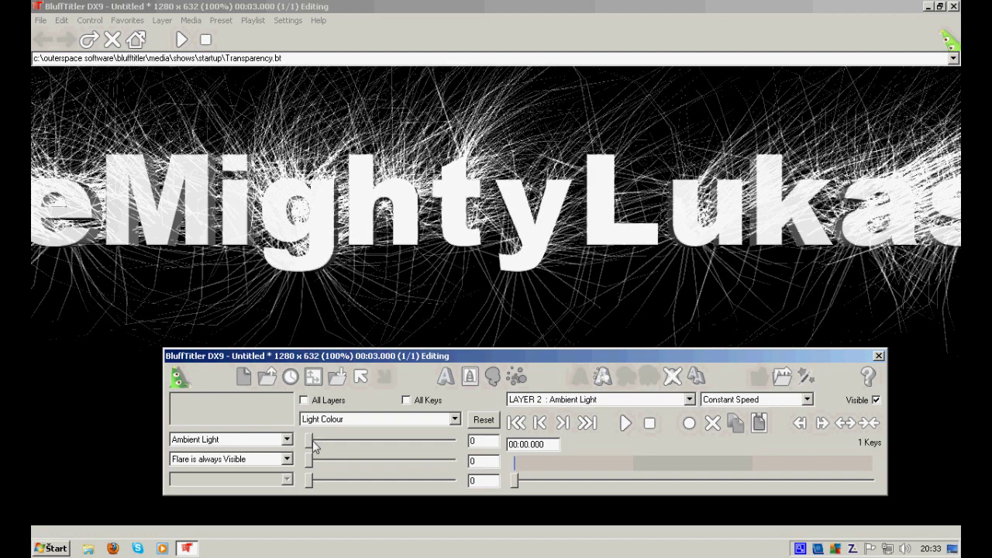
pyautogui.moveTo(310, 440)
pyautogui.mouseDown()
pyautogui.moveTo(334, 440)
pyautogui.moveTo(313, 440)
pyautogui.mouseUp()
pyautogui.click(517, 480)
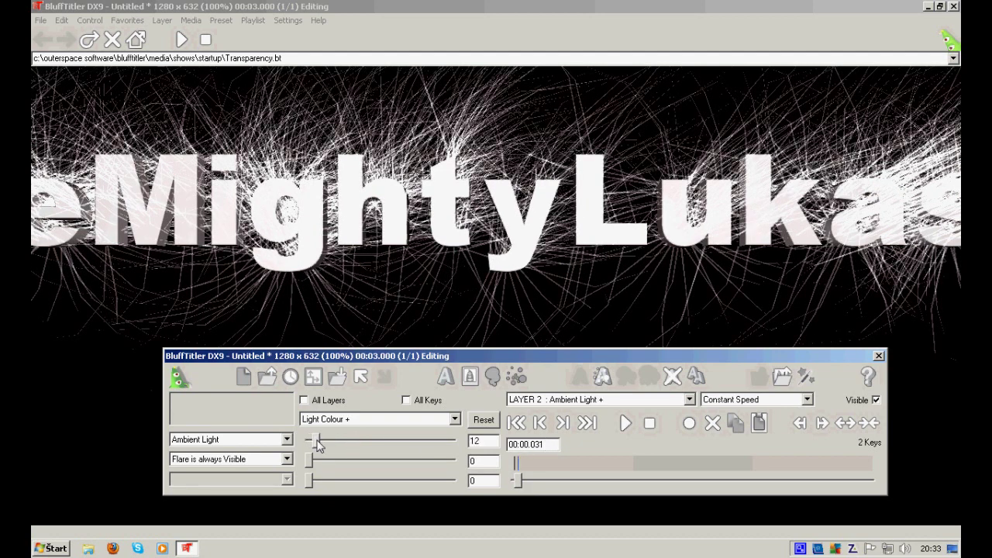
pyautogui.moveTo(319, 445); pyautogui.dragTo(320, 443)
pyautogui.click(712, 423)
pyautogui.click(712, 422)
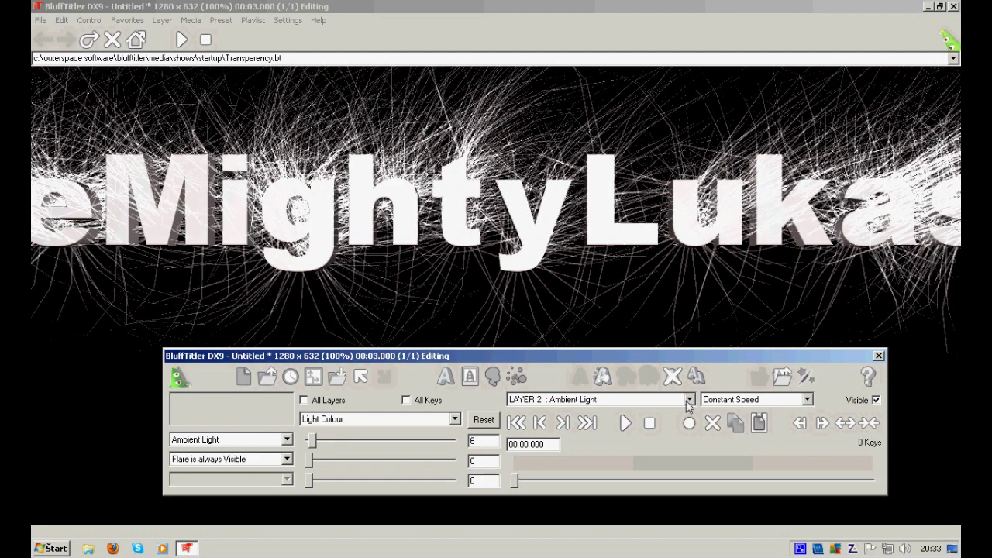
# Delete both position keys on LAYER 1 Camera, including the one at 00:01.118.
pyautogui.click(594, 407)
pyautogui.click(543, 411)
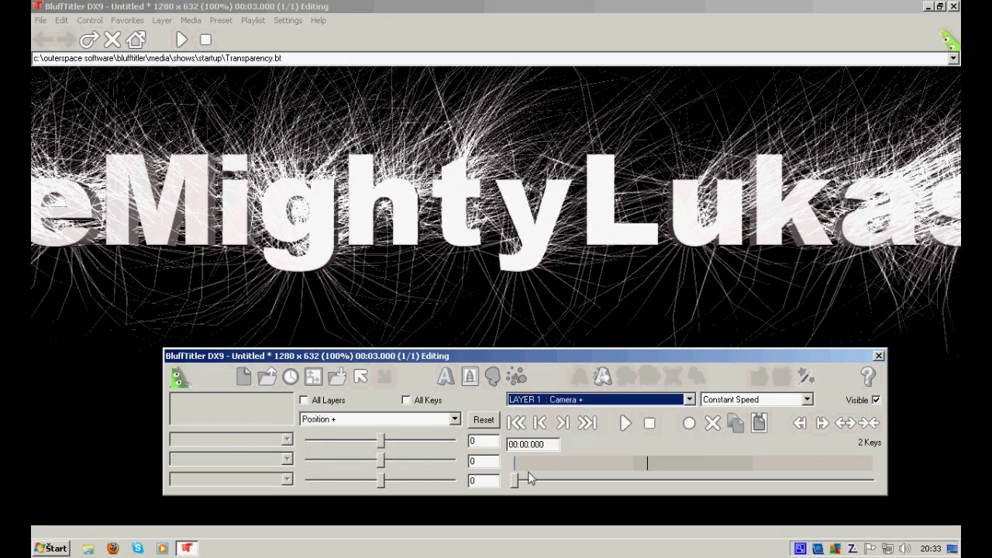
pyautogui.click(647, 464)
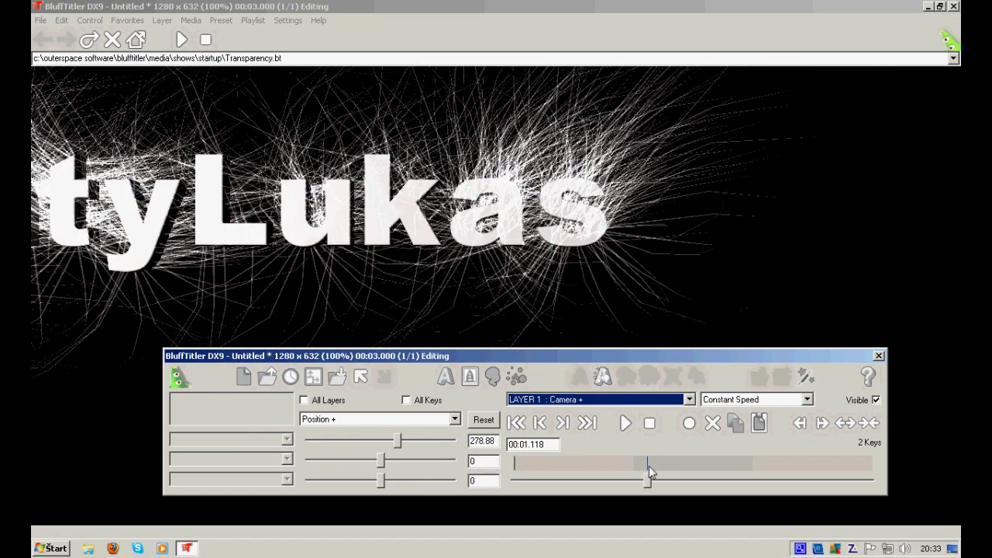
pyautogui.click(712, 422)
pyautogui.click(514, 465)
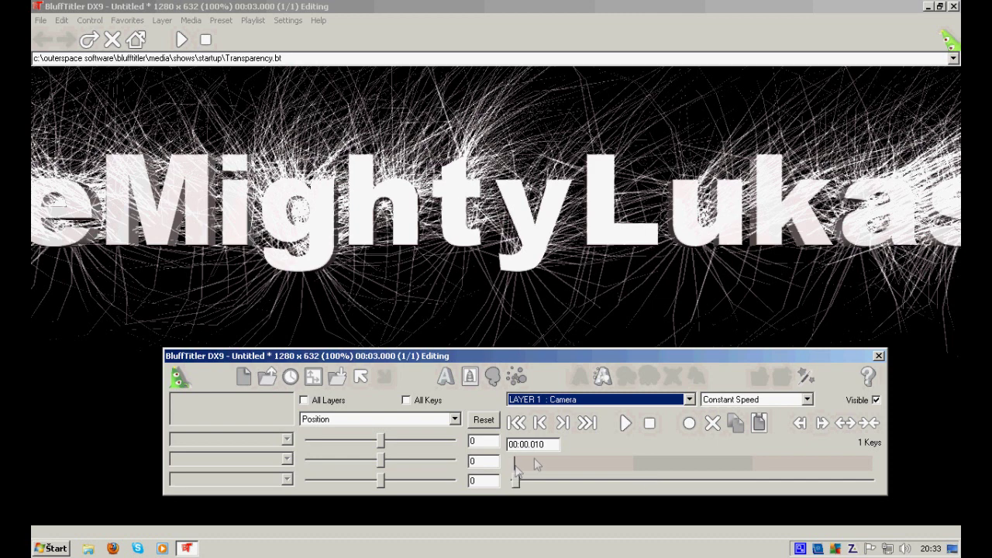
pyautogui.click(597, 399)
pyautogui.click(558, 399)
pyautogui.click(558, 402)
pyautogui.click(516, 462)
pyautogui.click(713, 422)
# Select the LAYER 5 TheMightyLukas text and attach the Slime 3D particle preset.
pyautogui.click(552, 400)
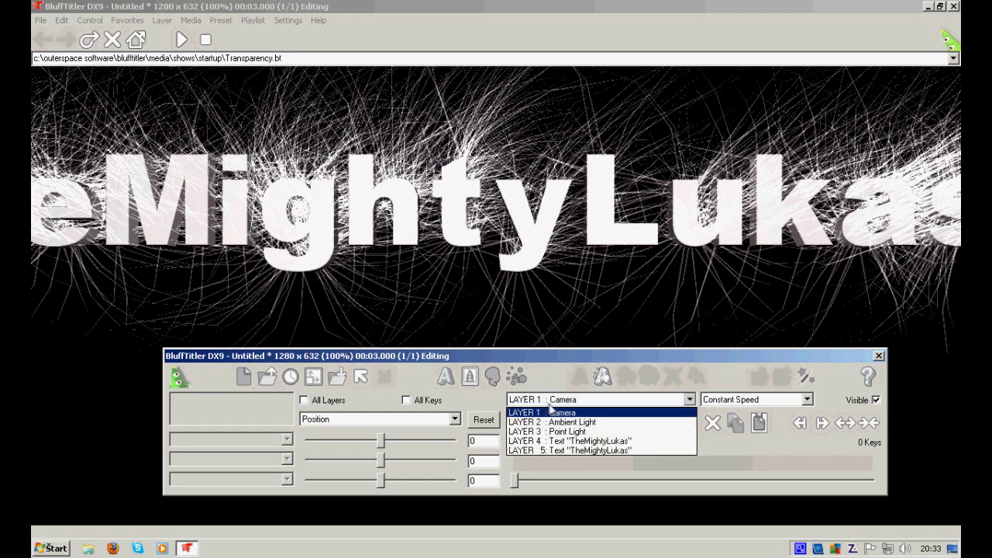
pyautogui.click(574, 449)
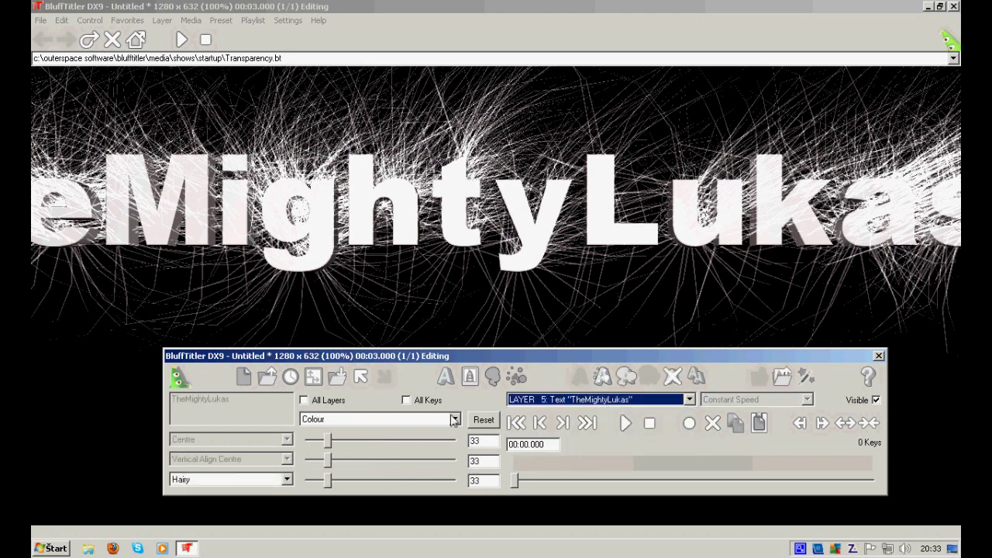
pyautogui.click(570, 401)
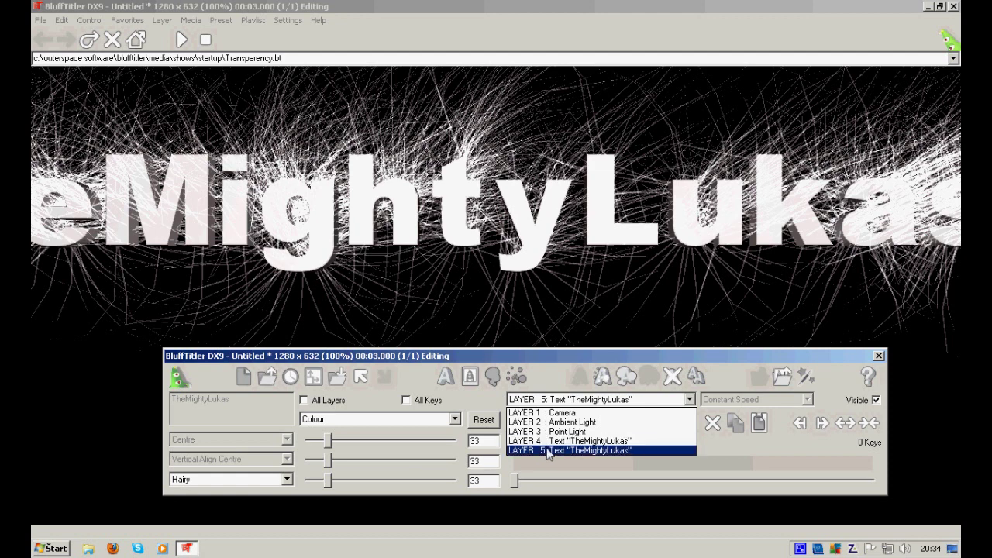
pyautogui.click(547, 451)
pyautogui.click(543, 400)
pyautogui.click(547, 401)
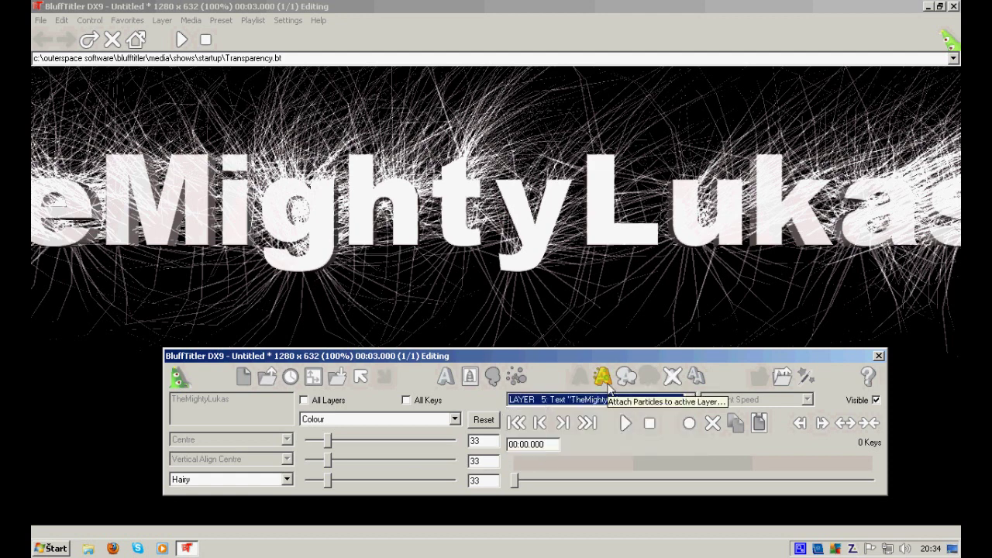
pyautogui.click(602, 377)
pyautogui.click(385, 196)
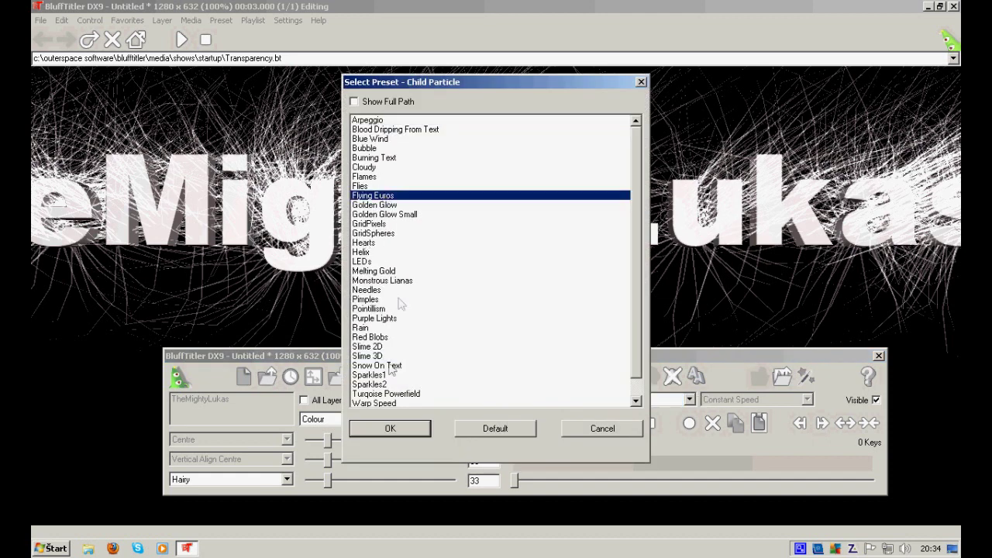
pyautogui.click(392, 357)
pyautogui.click(388, 427)
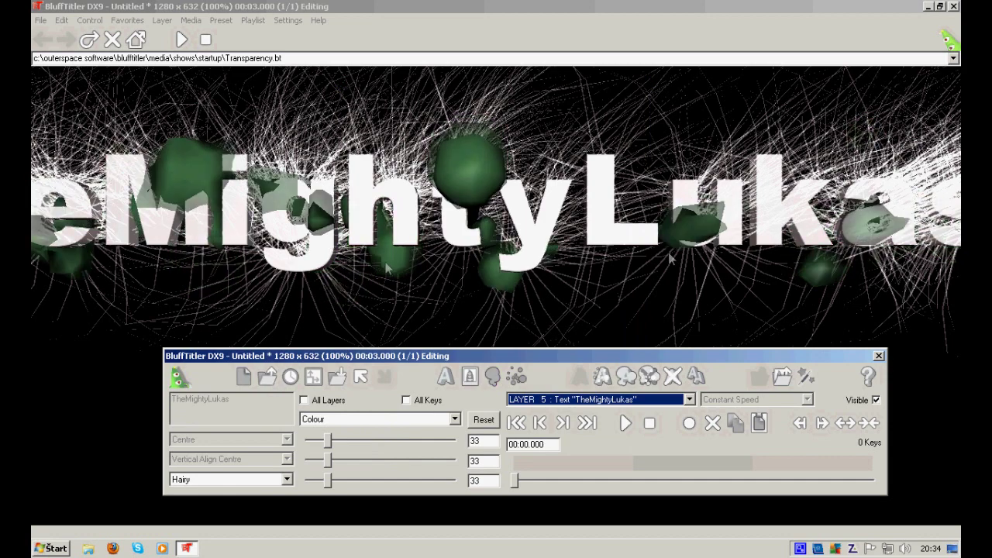
# On LAYER 6 Particle, set the 1st Colour to 82, 122, 75.
pyautogui.click(587, 400)
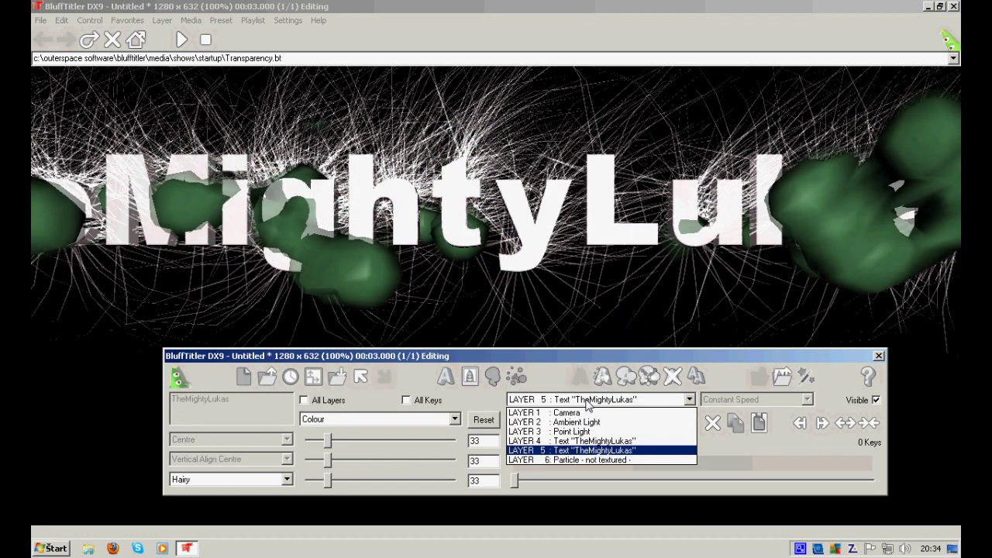
pyautogui.click(570, 450)
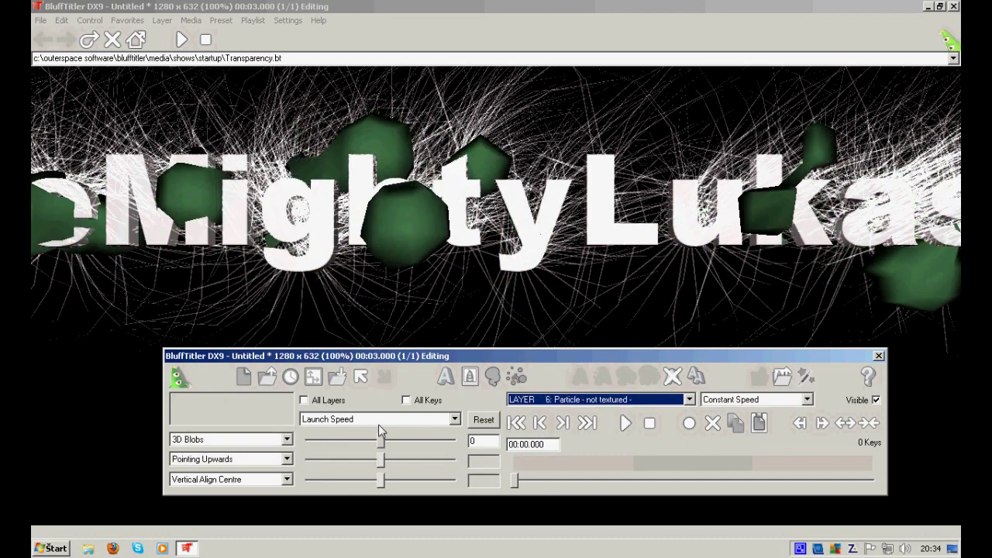
pyautogui.click(524, 400)
pyautogui.click(525, 401)
pyautogui.click(525, 400)
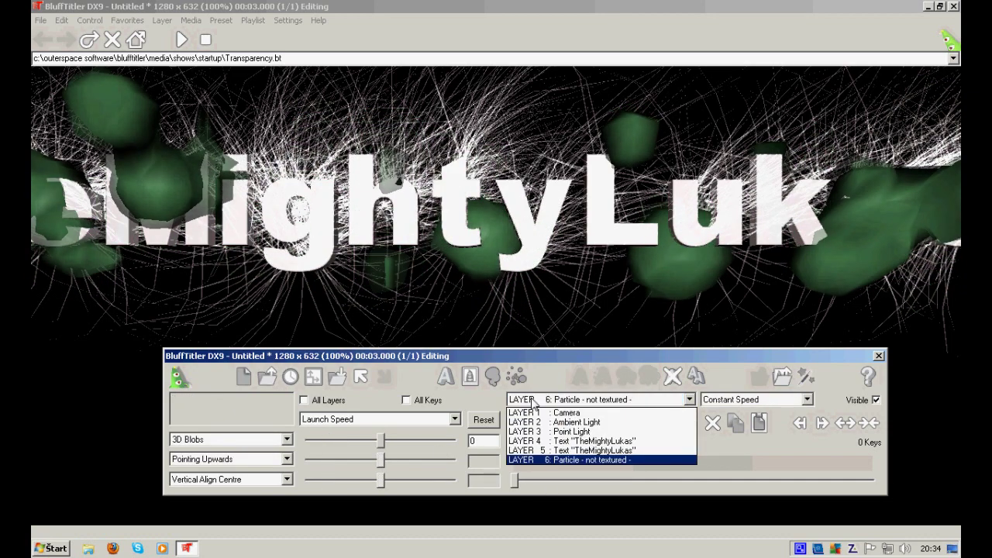
pyautogui.click(405, 419)
pyautogui.click(409, 418)
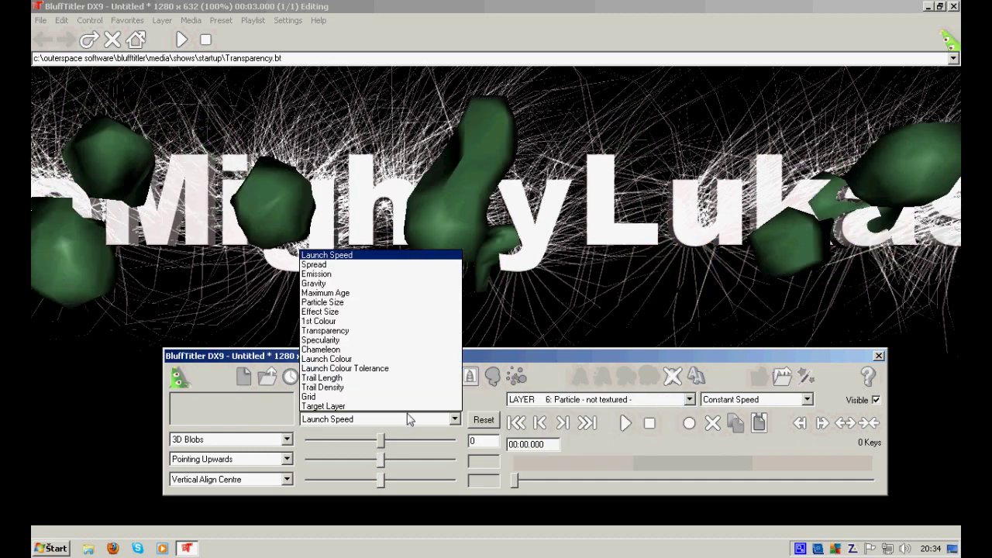
pyautogui.click(341, 321)
pyautogui.moveTo(347, 441)
pyautogui.mouseDown()
pyautogui.moveTo(394, 442)
pyautogui.moveTo(355, 441)
pyautogui.mouseUp()
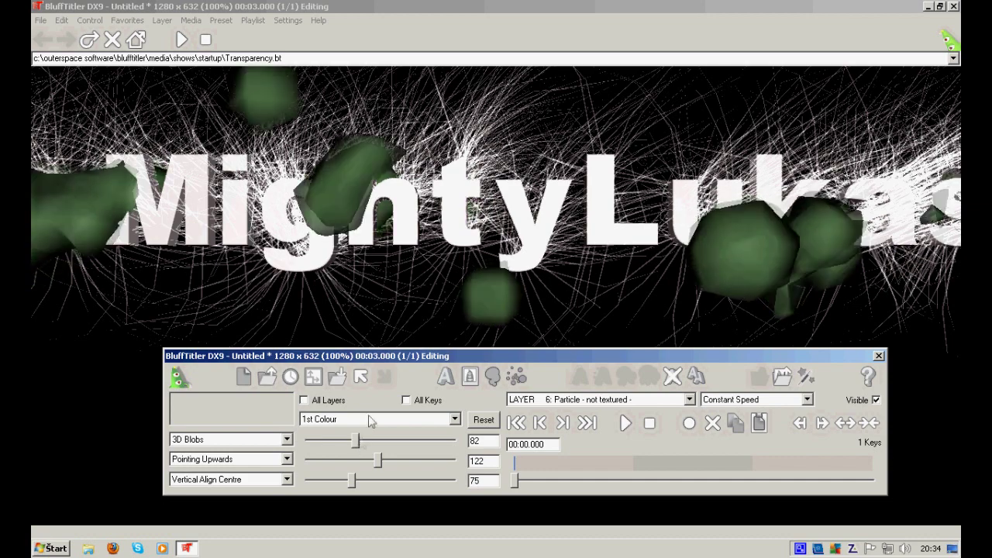
pyautogui.click(558, 400)
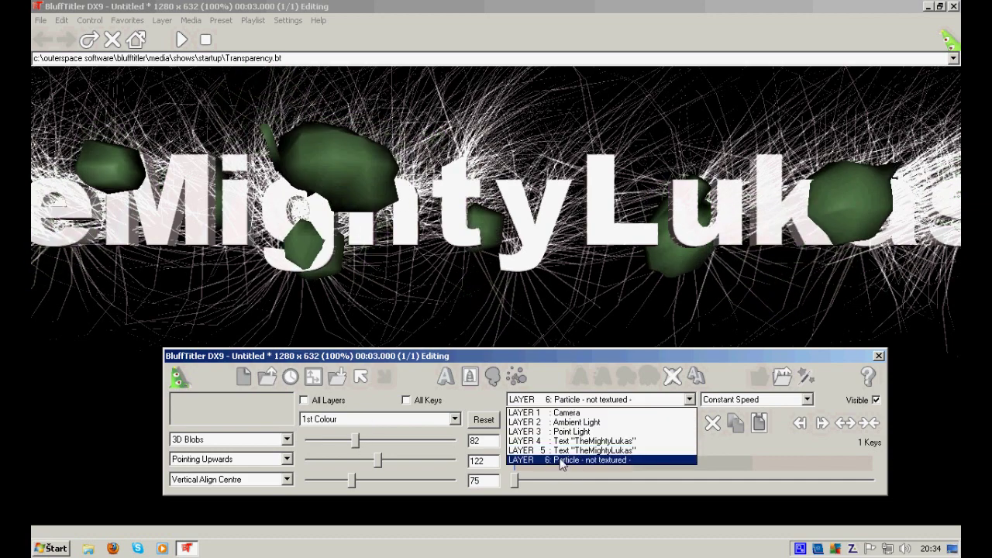
pyautogui.click(562, 459)
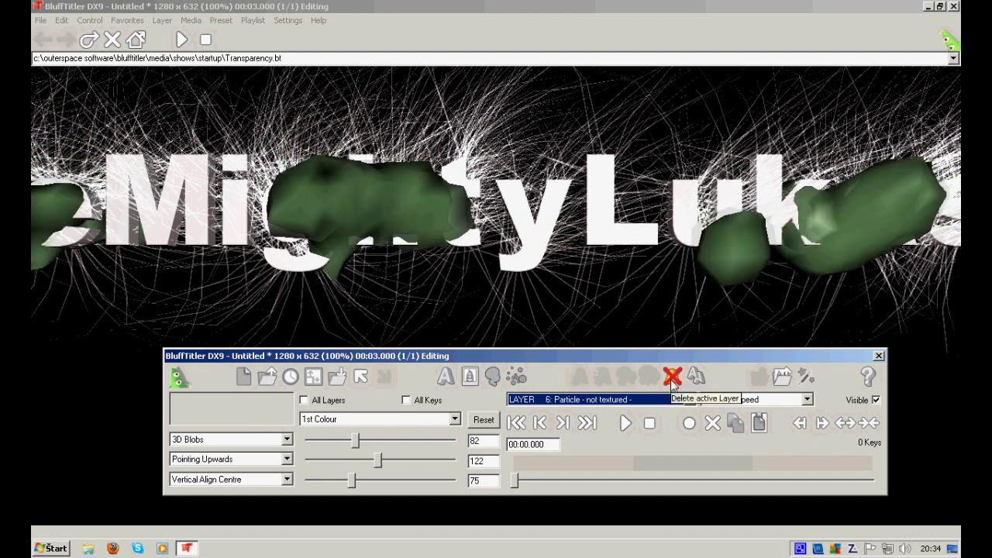
# Delete the blob particle LAYER 6 and the second text LAYER 5.
pyautogui.click(672, 377)
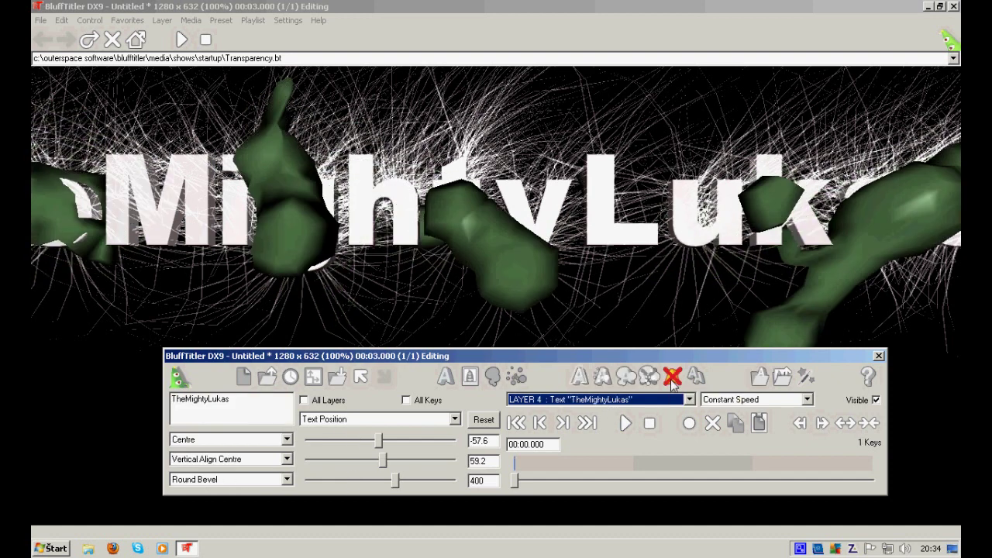
pyautogui.click(601, 400)
pyautogui.click(594, 450)
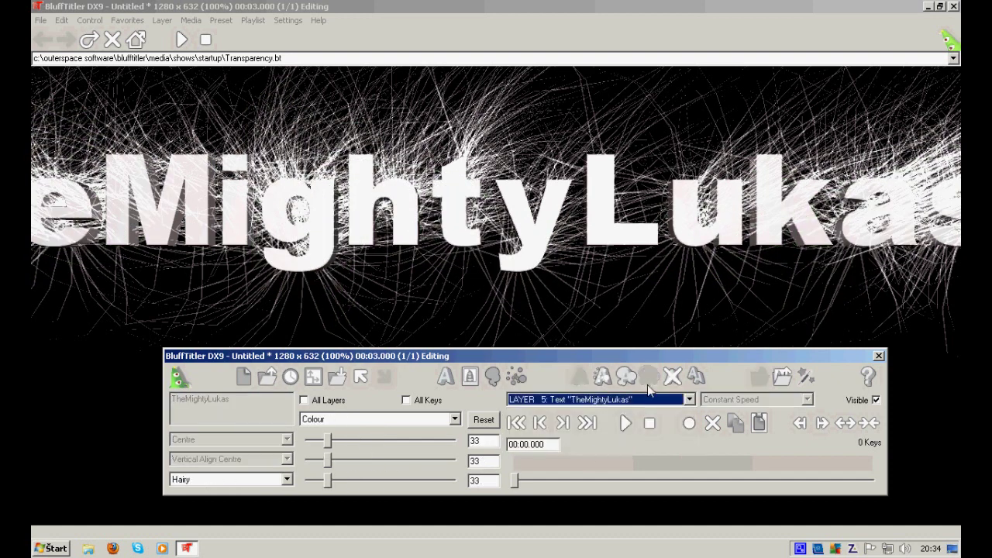
pyautogui.click(667, 382)
# Make the remaining LAYER 4 text the active layer.
pyautogui.click(663, 399)
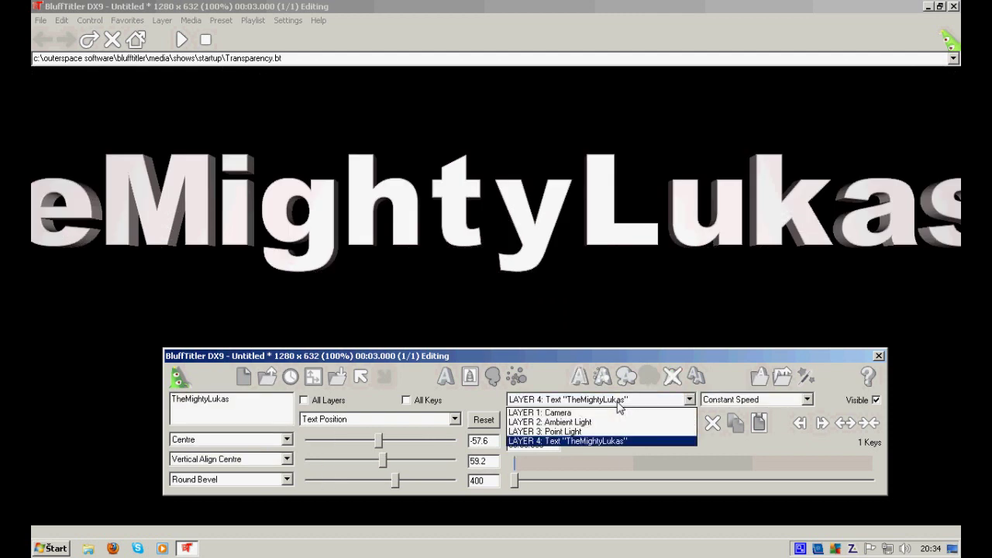
pyautogui.click(598, 445)
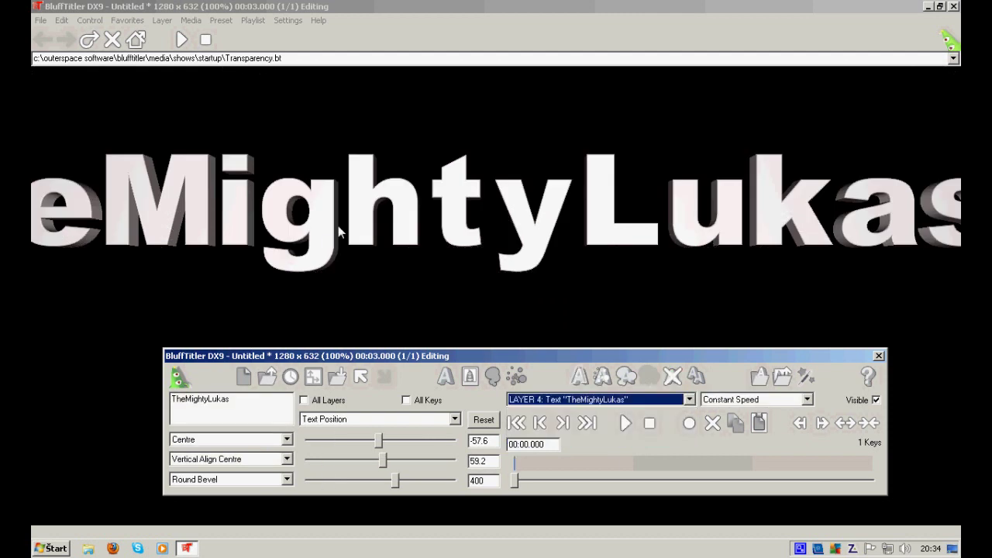
pyautogui.click(295, 244)
pyautogui.click(667, 400)
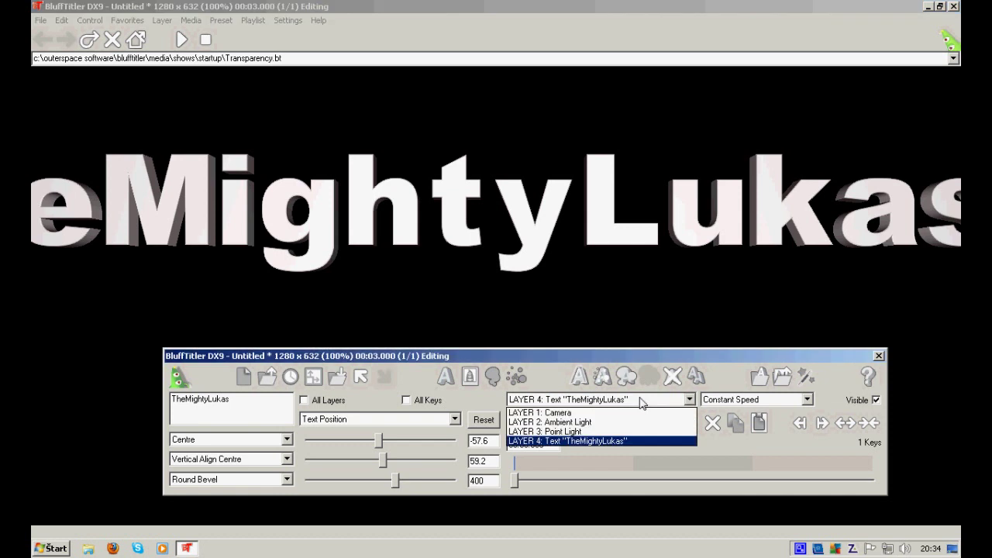
pyautogui.click(597, 442)
# Apply the Coffee plasma preset to the title and shift the text toward the centre.
pyautogui.click(626, 378)
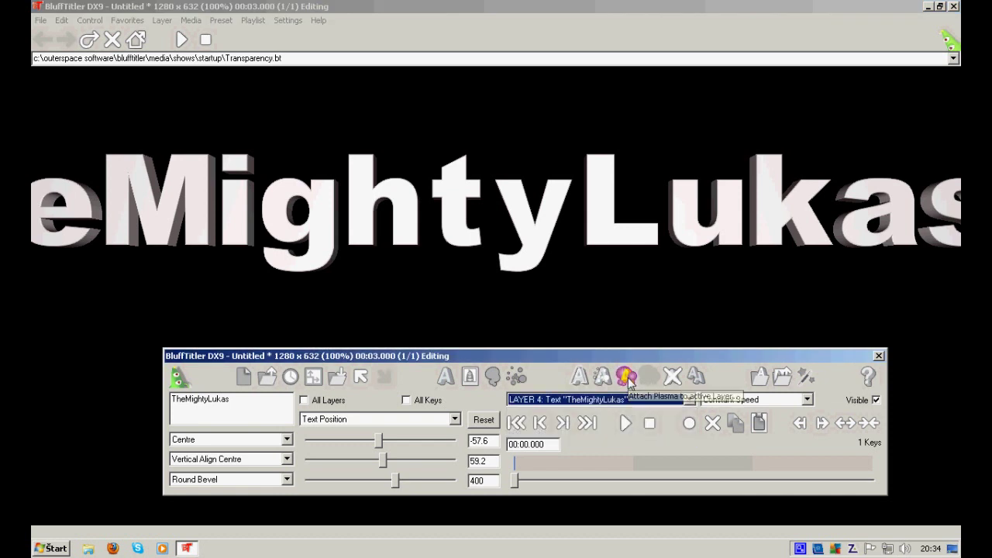
pyautogui.click(385, 196)
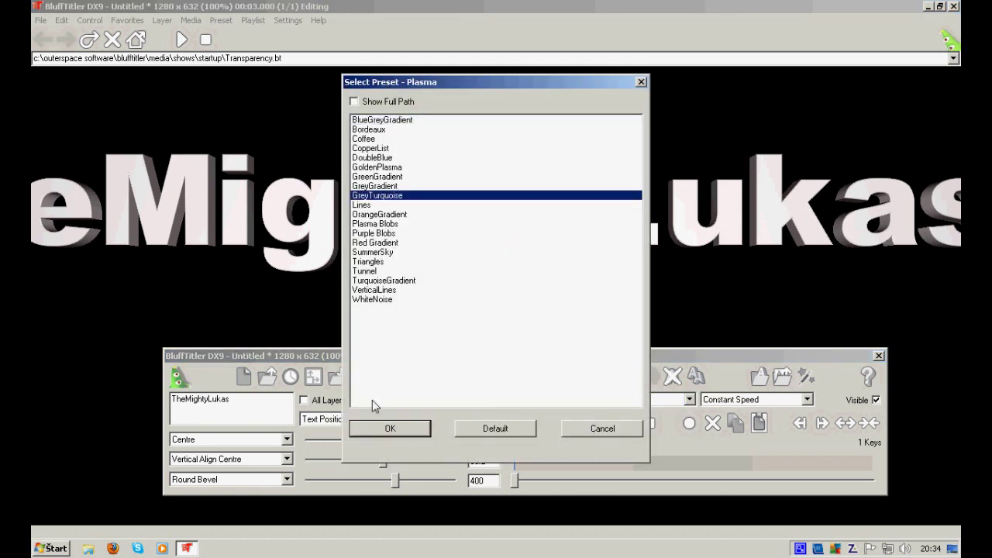
pyautogui.click(372, 215)
pyautogui.moveTo(385, 271); pyautogui.dragTo(382, 263)
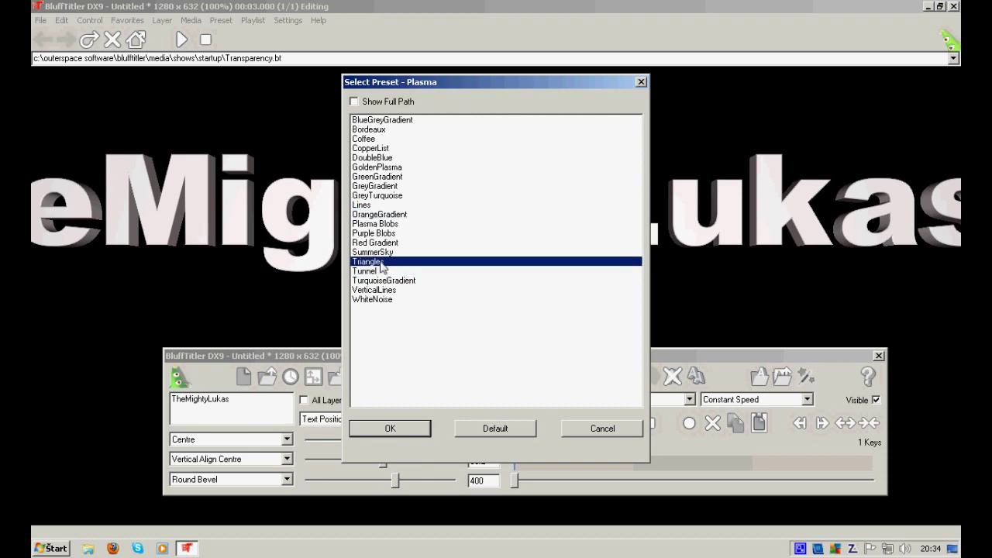
pyautogui.click(378, 129)
pyautogui.click(378, 139)
pyautogui.click(390, 428)
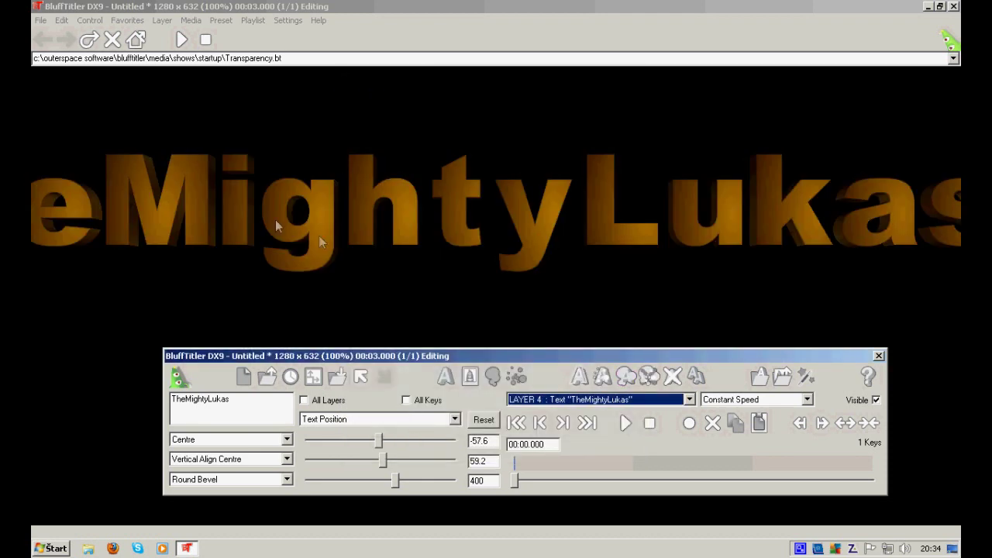
pyautogui.moveTo(319, 235); pyautogui.dragTo(508, 252)
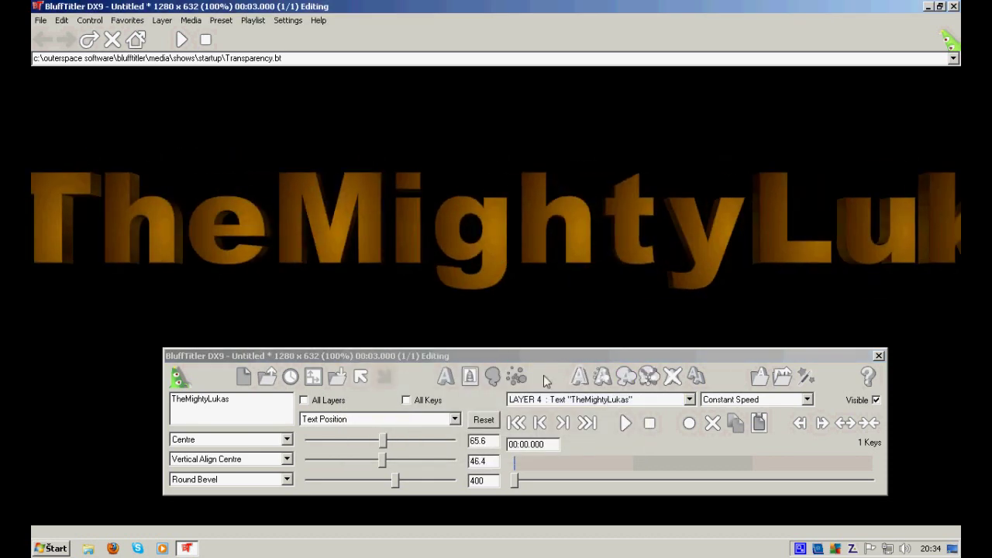
# On the Plasma layer, retune the 1st Colour toward yellow-green.
pyautogui.click(551, 399)
pyautogui.click(538, 450)
pyautogui.click(382, 420)
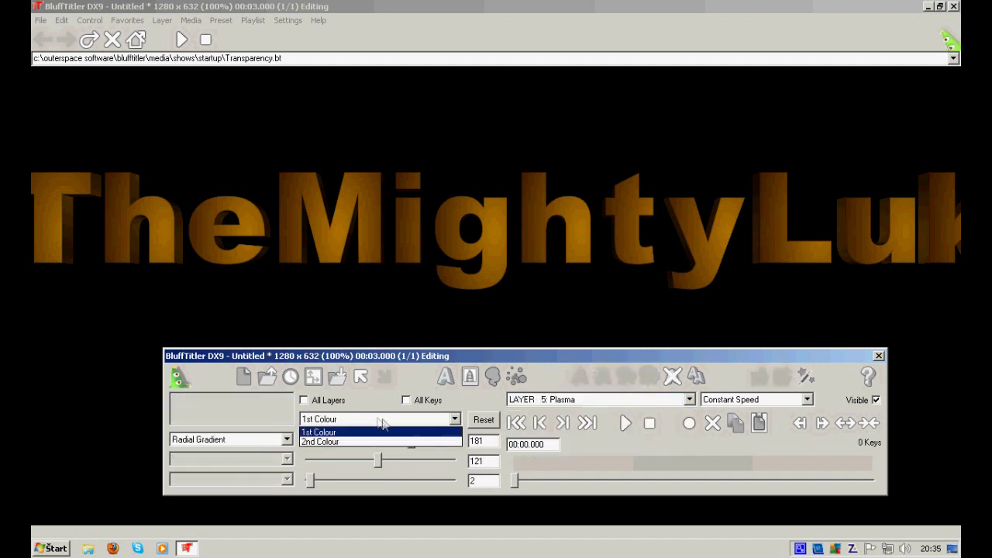
pyautogui.click(382, 432)
pyautogui.moveTo(411, 440); pyautogui.dragTo(440, 462)
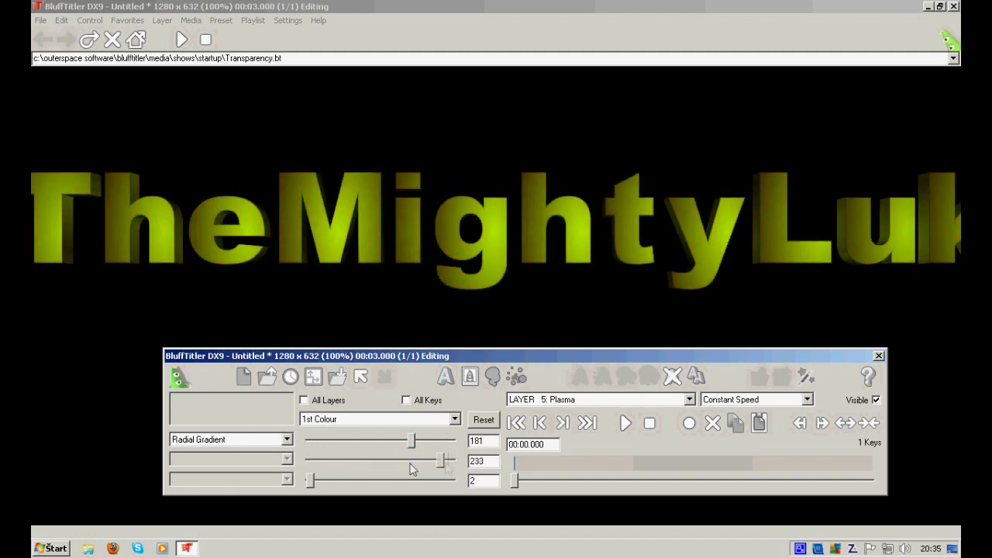
pyautogui.moveTo(311, 480); pyautogui.dragTo(432, 481)
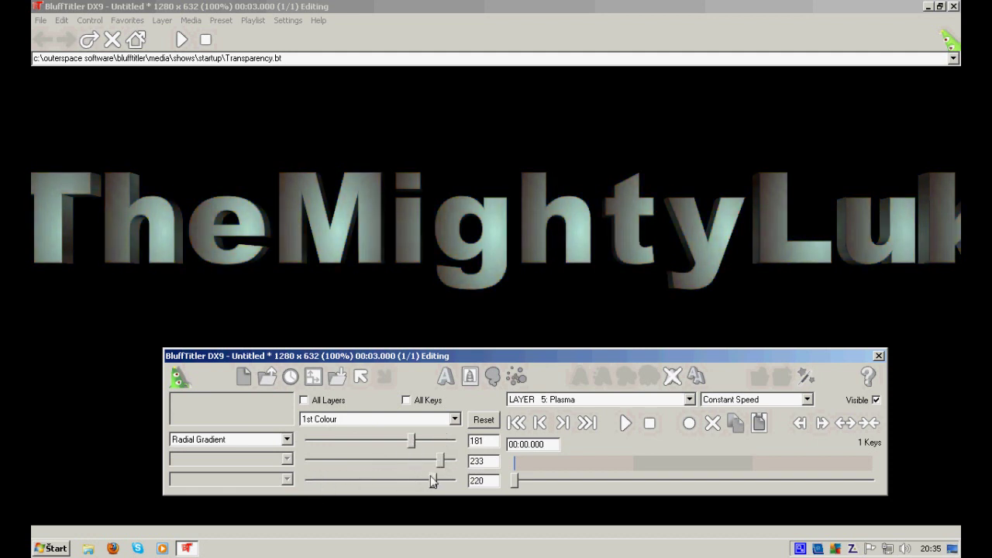
# Raise the plasma's 2nd Colour to add red, then reselect the TheMightyLukas text layer.
pyautogui.click(387, 419)
pyautogui.click(367, 439)
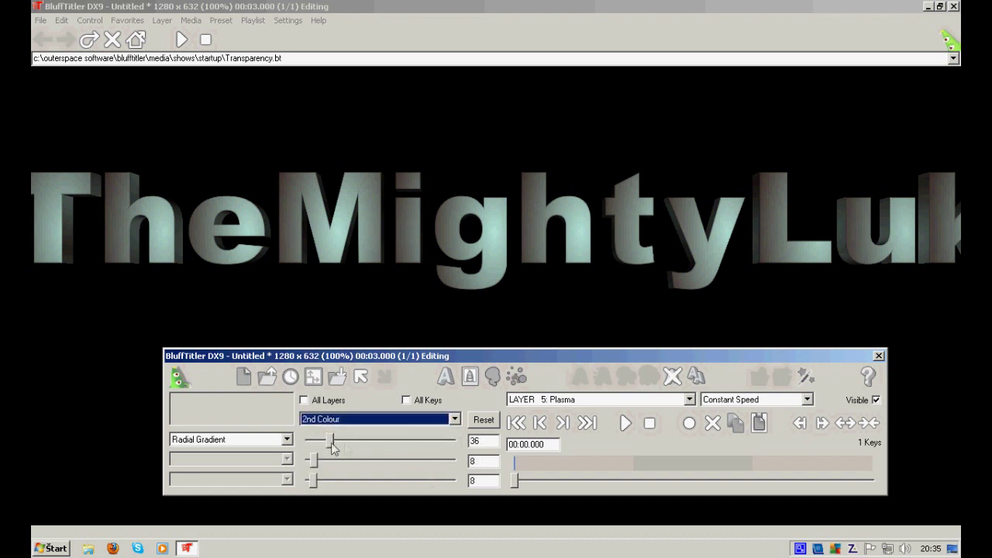
pyautogui.moveTo(331, 443); pyautogui.dragTo(402, 440)
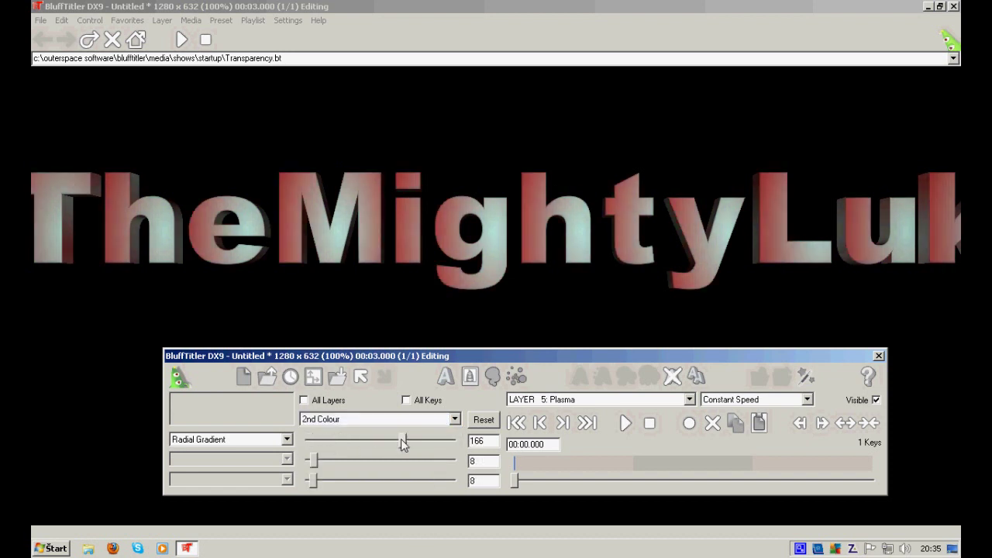
pyautogui.click(565, 423)
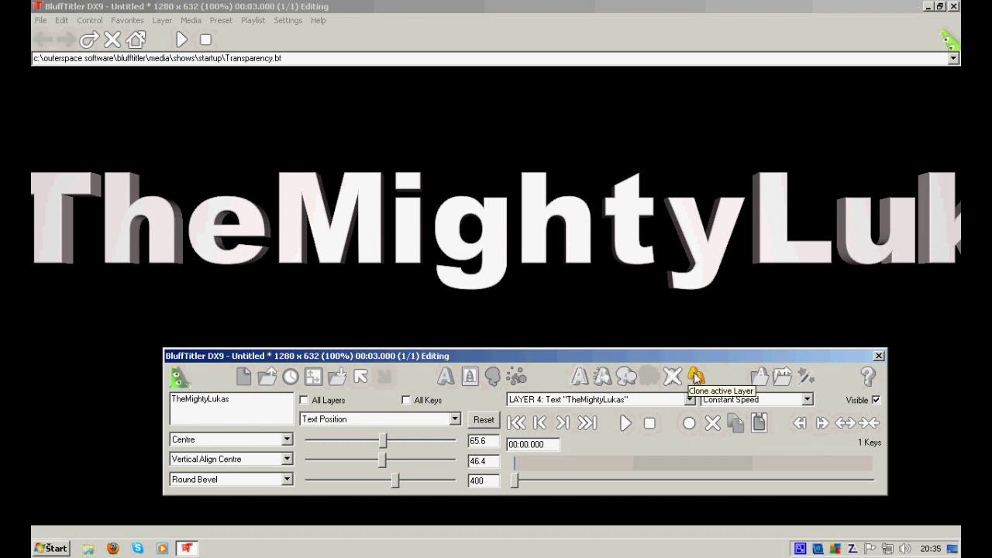
# Clone the text layer, select LAYER 5 and set its Text Position to 65.6, 46.4, 400.
pyautogui.click(689, 399)
pyautogui.click(690, 399)
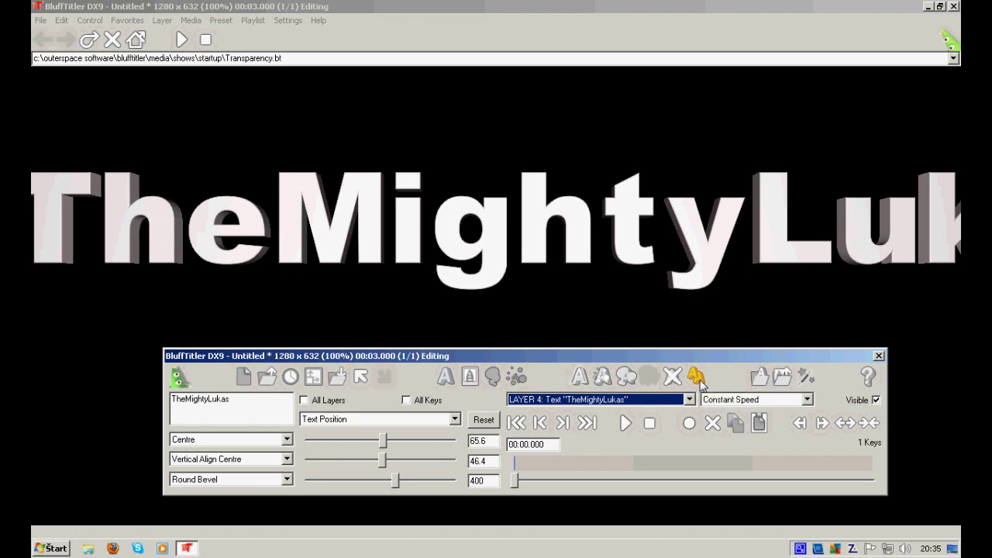
pyautogui.click(599, 402)
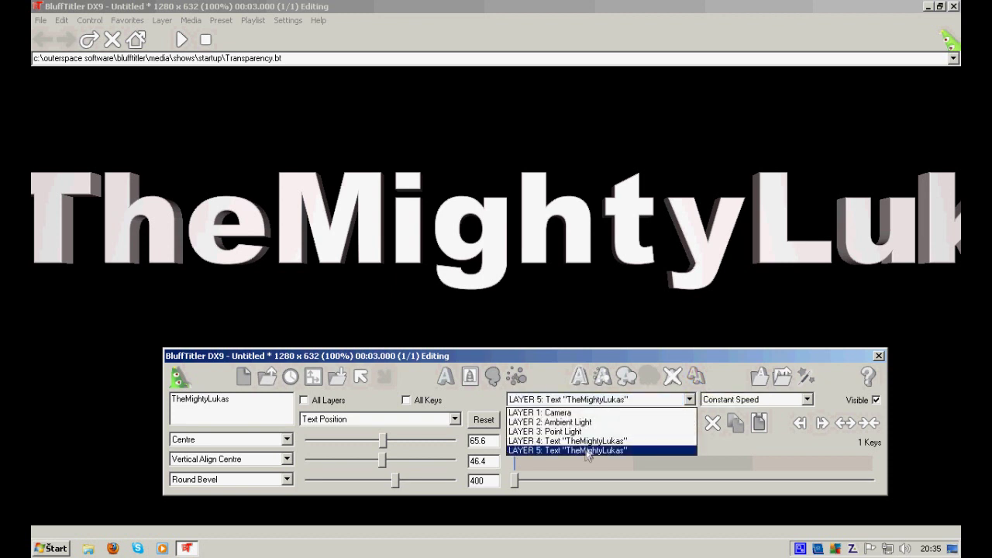
pyautogui.click(587, 442)
pyautogui.click(594, 405)
pyautogui.click(591, 452)
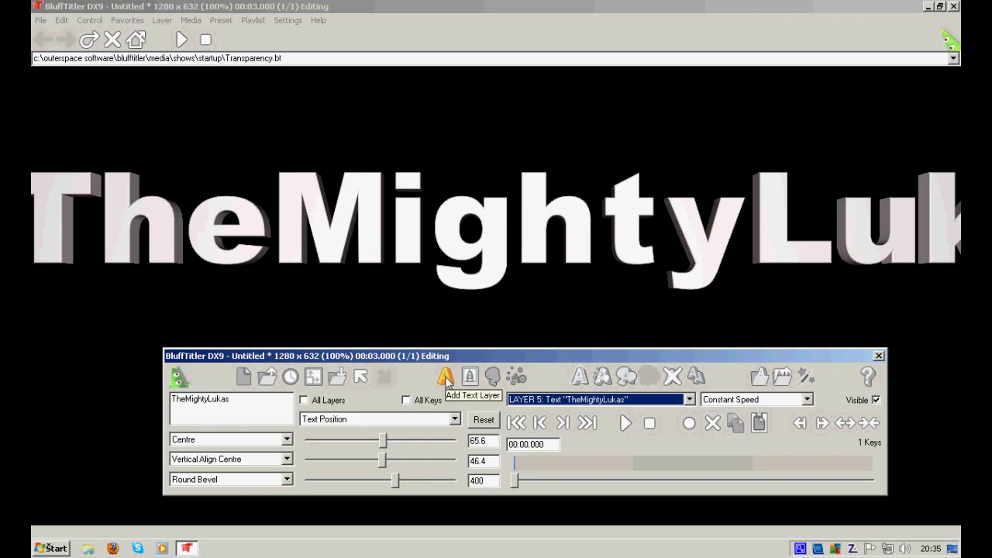
pyautogui.click(551, 400)
pyautogui.click(545, 454)
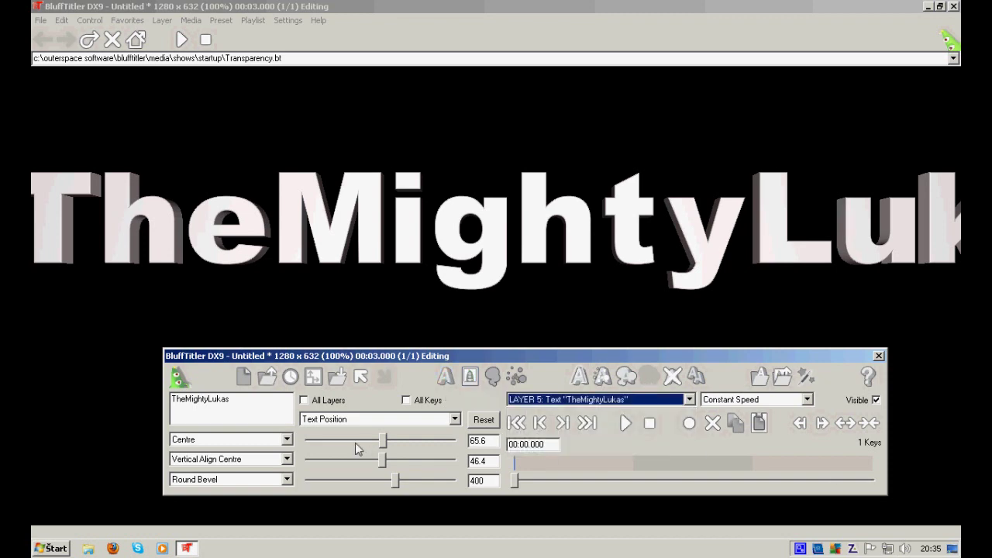
pyautogui.moveTo(385, 442)
pyautogui.mouseDown()
pyautogui.moveTo(406, 442)
pyautogui.moveTo(357, 440)
pyautogui.moveTo(406, 438)
pyautogui.moveTo(362, 438)
pyautogui.moveTo(402, 438)
pyautogui.moveTo(371, 433)
pyautogui.mouseUp()
# Delete the cloned LAYER 5, then lay the title out as Spiral 1 and Circle 1.
pyautogui.click(672, 376)
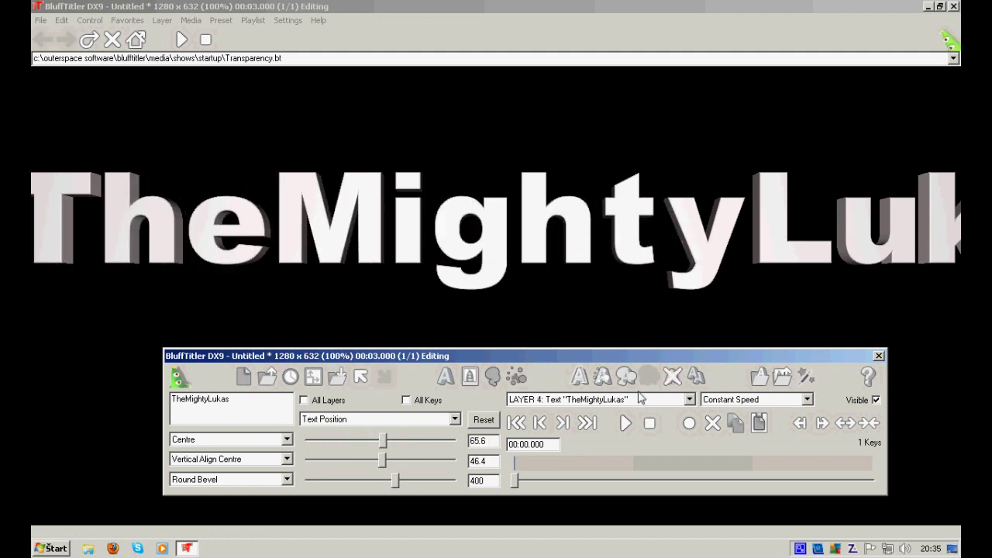
pyautogui.click(578, 400)
pyautogui.click(578, 399)
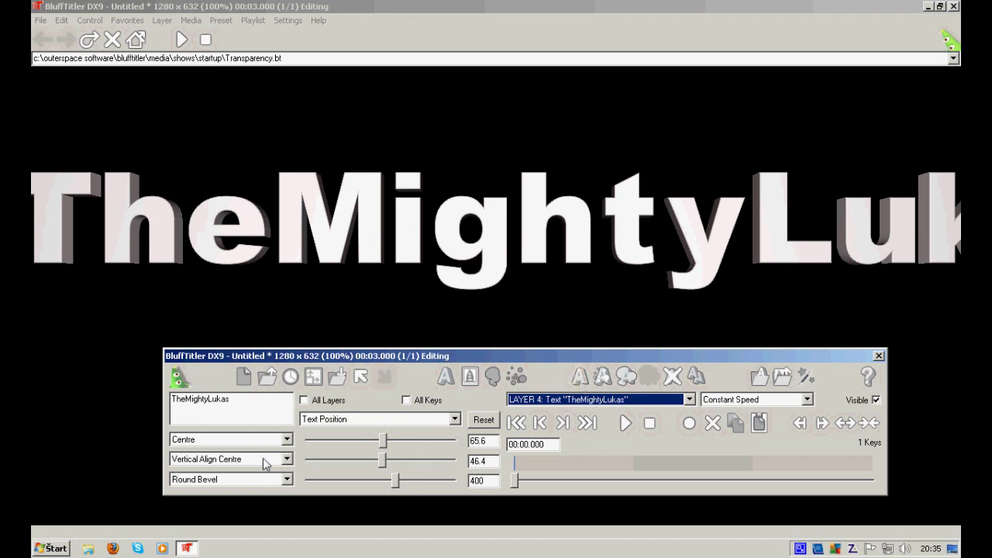
pyautogui.click(286, 439)
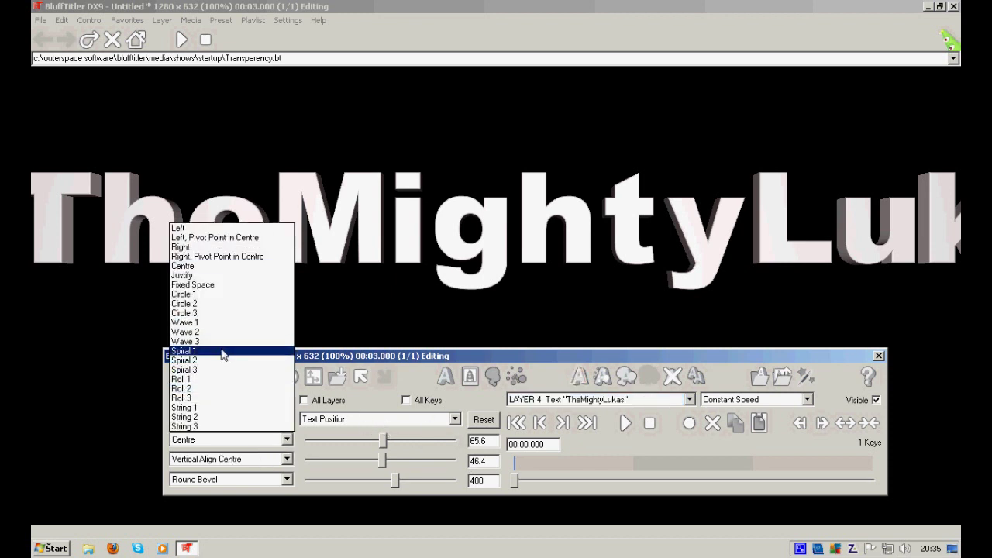
pyautogui.click(223, 353)
pyautogui.click(286, 440)
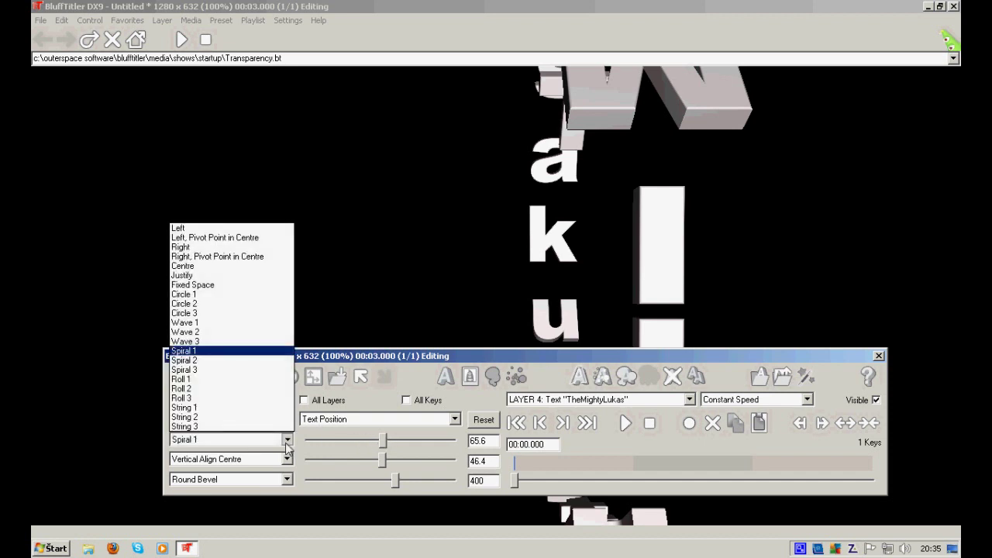
pyautogui.click(223, 301)
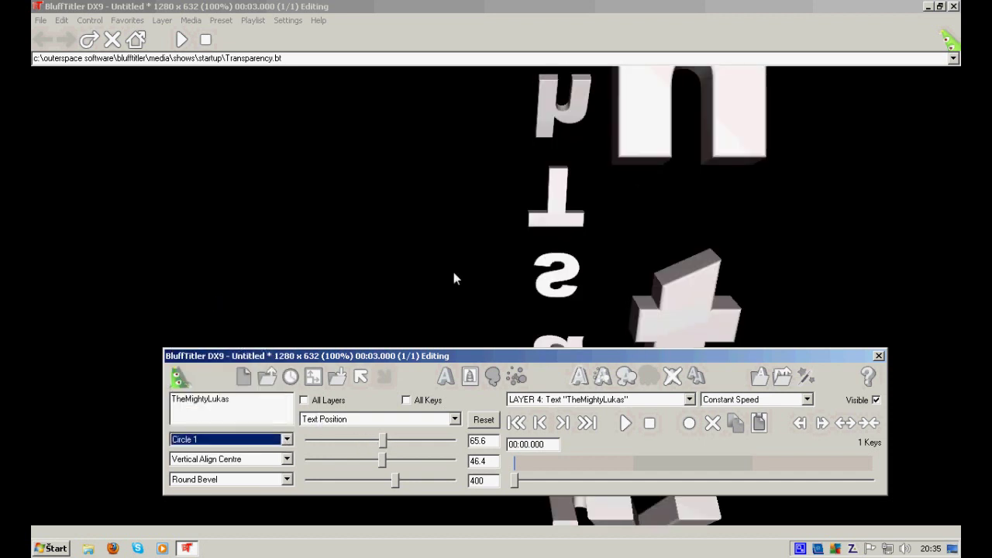
# Recentre the circular text's position and preview it at about 1.6 seconds.
pyautogui.click(378, 422)
pyautogui.click(382, 433)
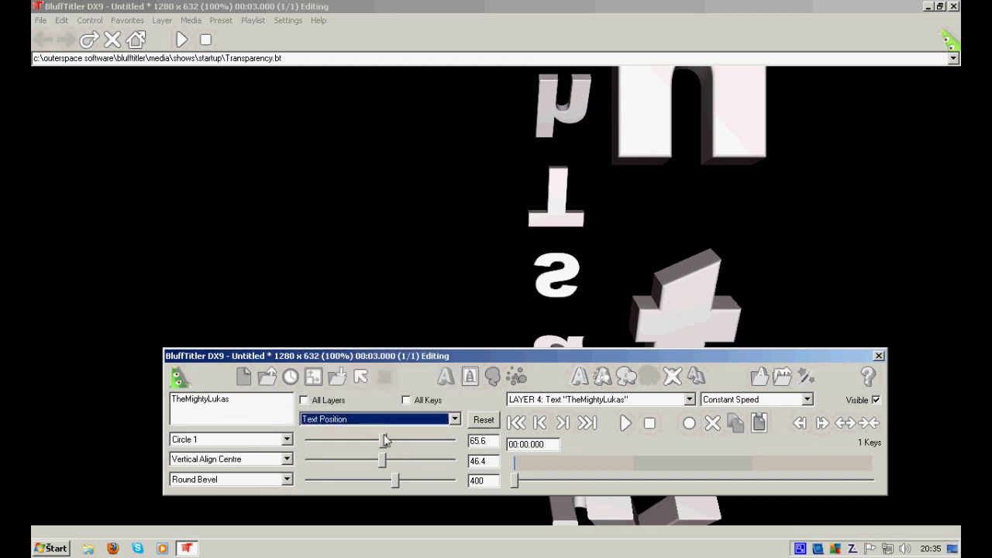
pyautogui.moveTo(384, 440); pyautogui.dragTo(383, 463)
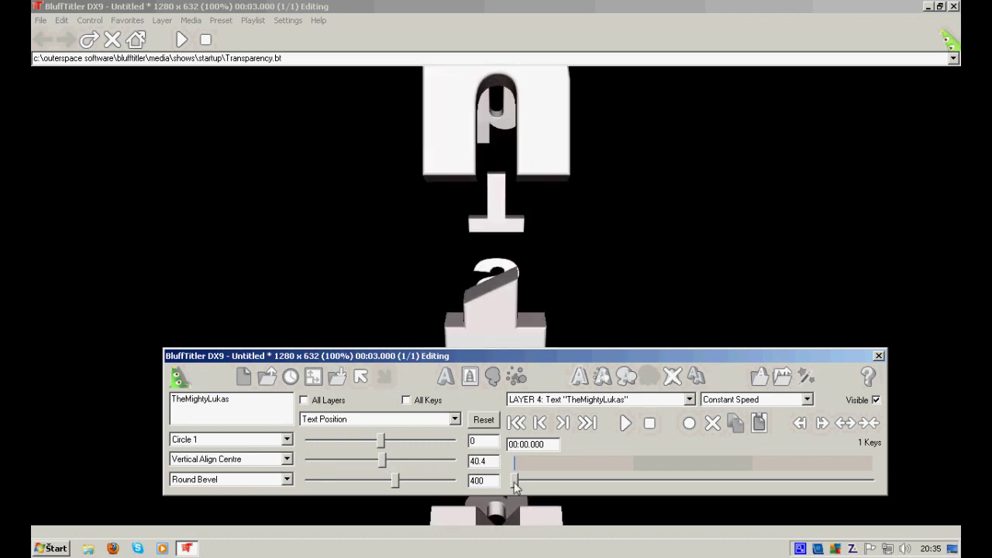
pyautogui.moveTo(523, 481); pyautogui.dragTo(506, 481)
pyautogui.moveTo(515, 481); pyautogui.dragTo(703, 480)
# Switch the layout to Roll 1 and reset the text position to zero.
pyautogui.click(251, 439)
pyautogui.click(222, 392)
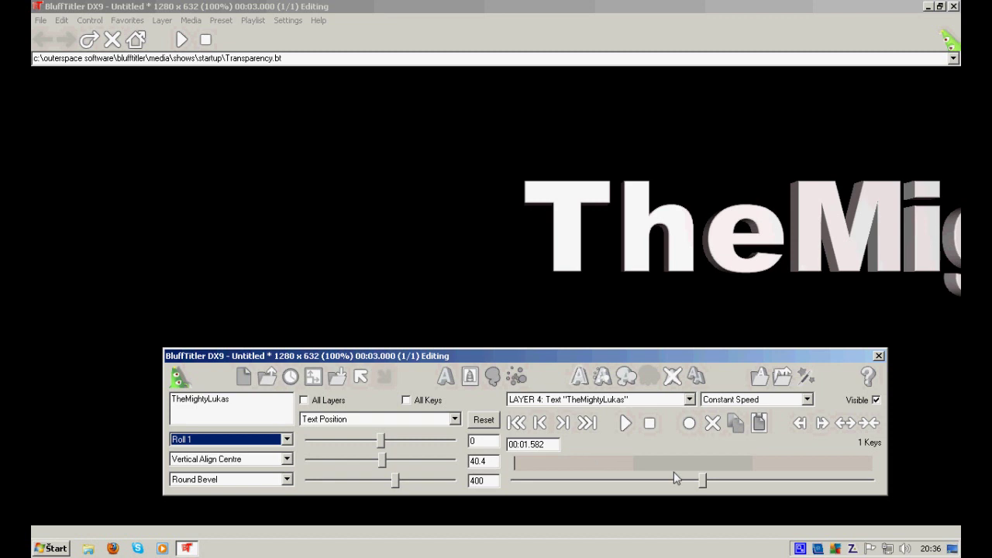
pyautogui.moveTo(700, 479); pyautogui.dragTo(514, 477)
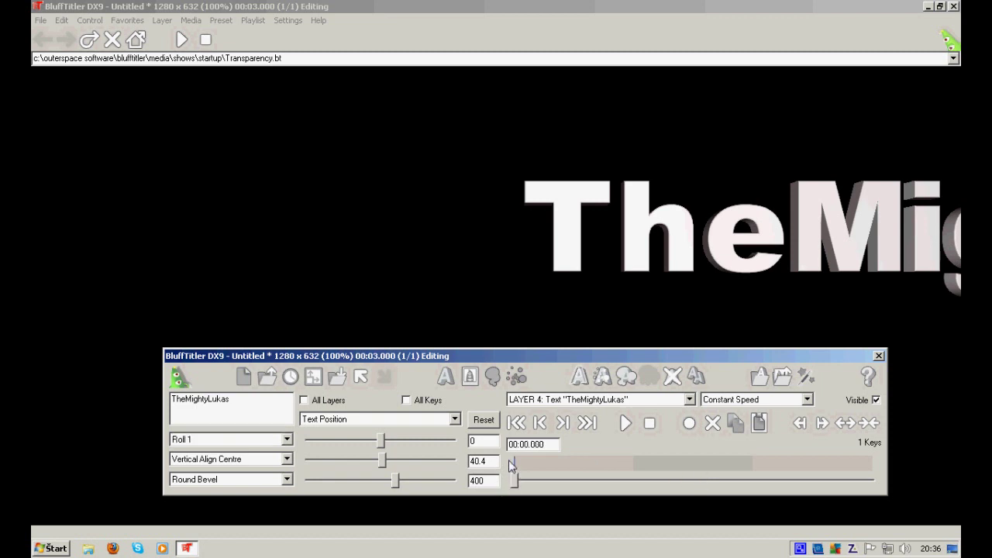
pyautogui.click(485, 421)
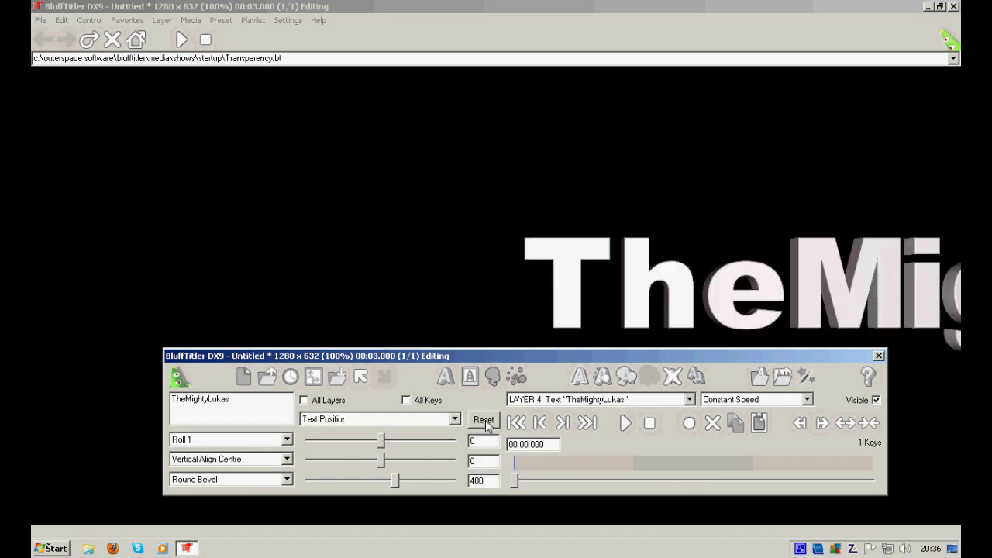
# Left-align the title and place it at -470.4, 19.2, 400.
pyautogui.click(273, 440)
pyautogui.click(661, 266)
pyautogui.moveTo(581, 284); pyautogui.dragTo(864, 277)
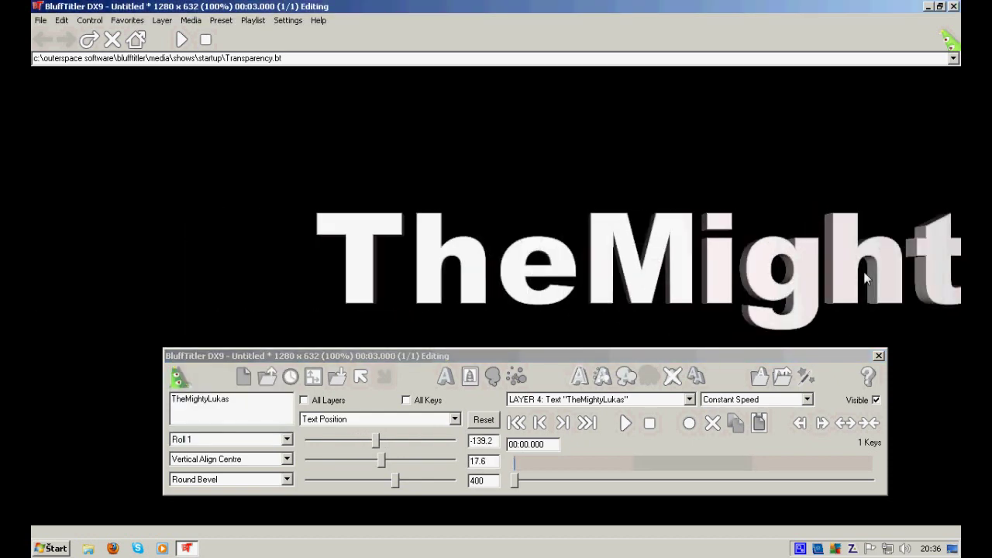
pyautogui.click(239, 441)
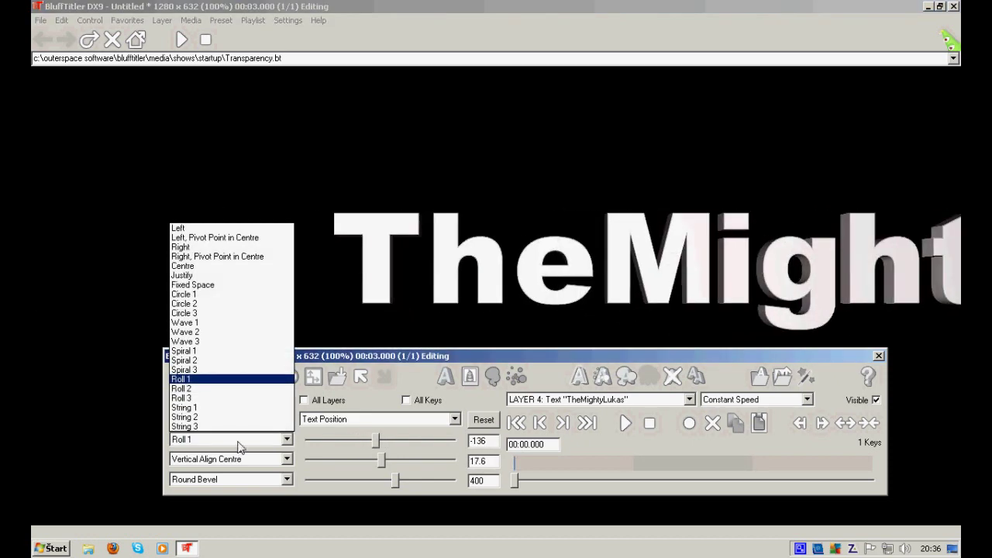
pyautogui.click(193, 229)
pyautogui.moveTo(500, 266); pyautogui.dragTo(300, 261)
pyautogui.click(194, 440)
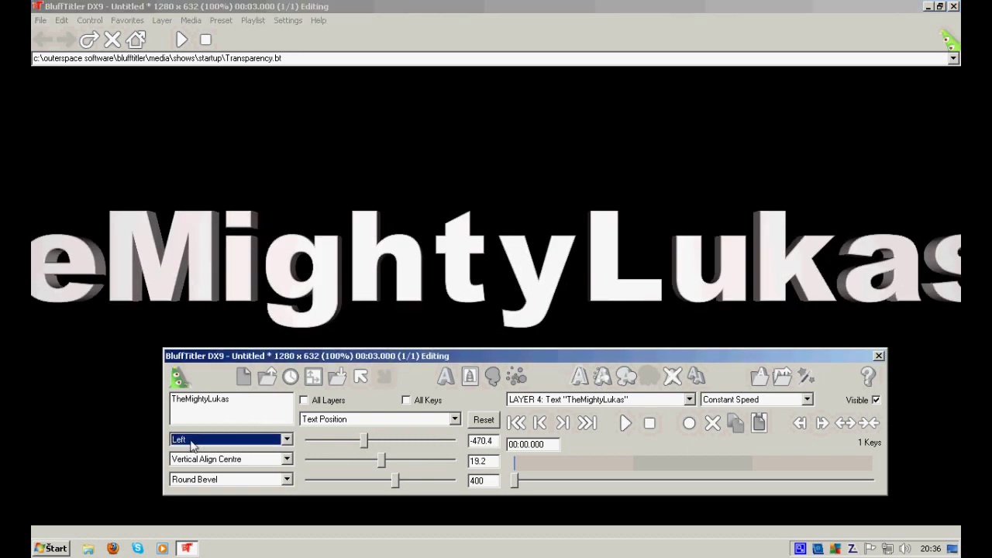